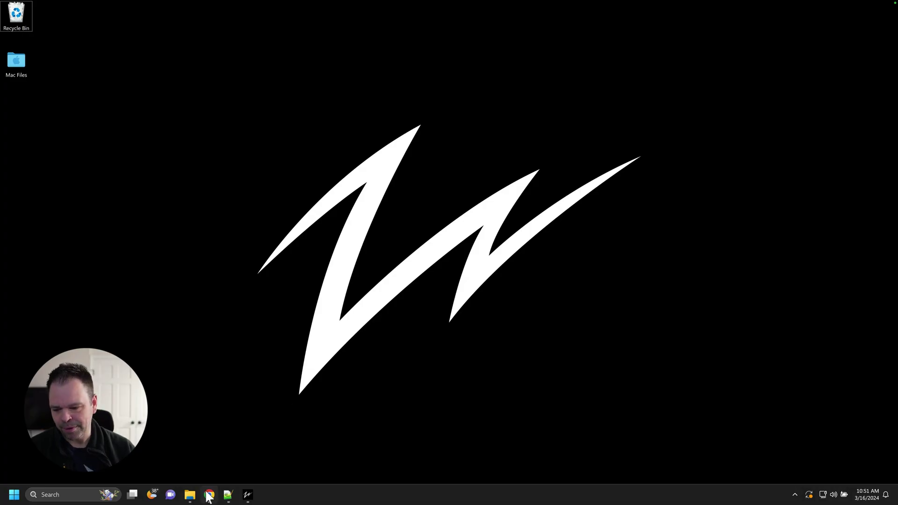
# Step: Bring Chrome forward and scroll the March 2024 spam policies post to the Scaled content abuse section
pyautogui.click(209, 494)
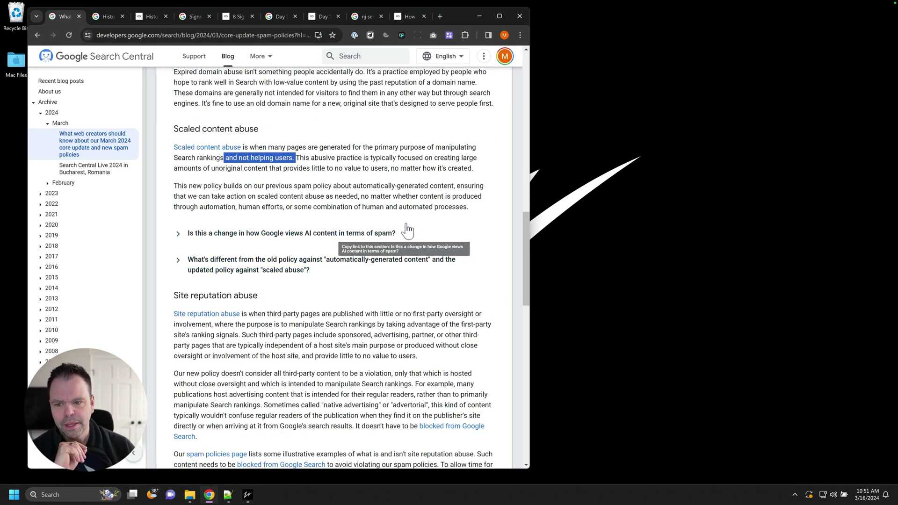
pyautogui.scroll(2, 398, 220)
pyautogui.scroll(7, 398, 221)
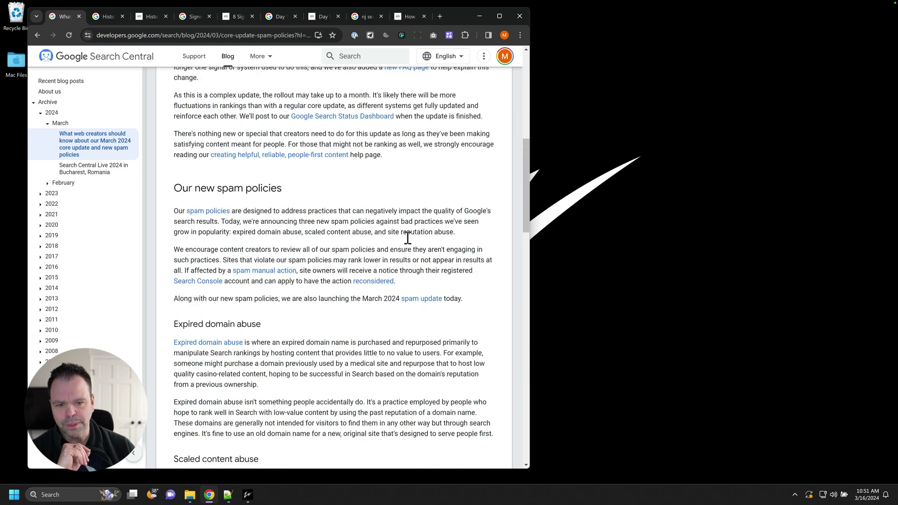
pyautogui.scroll(-5, 402, 255)
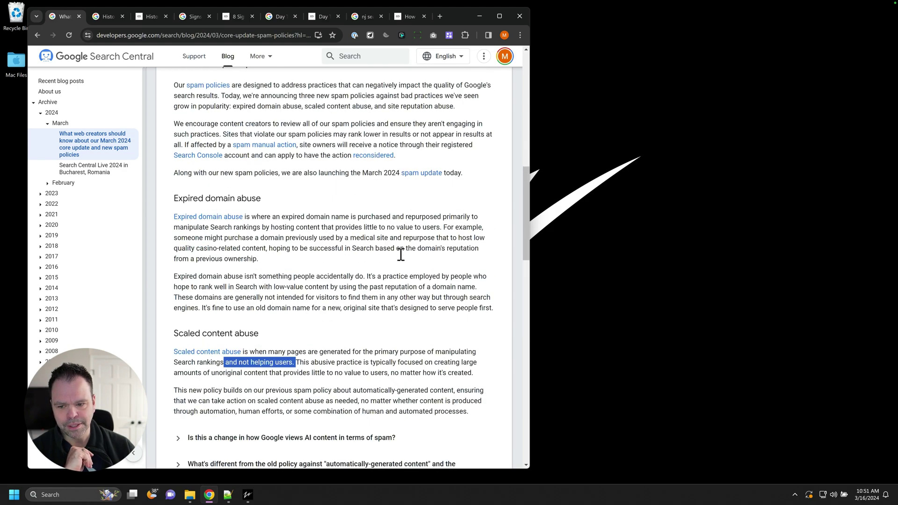
pyautogui.scroll(2, 400, 258)
pyautogui.scroll(-2, 399, 261)
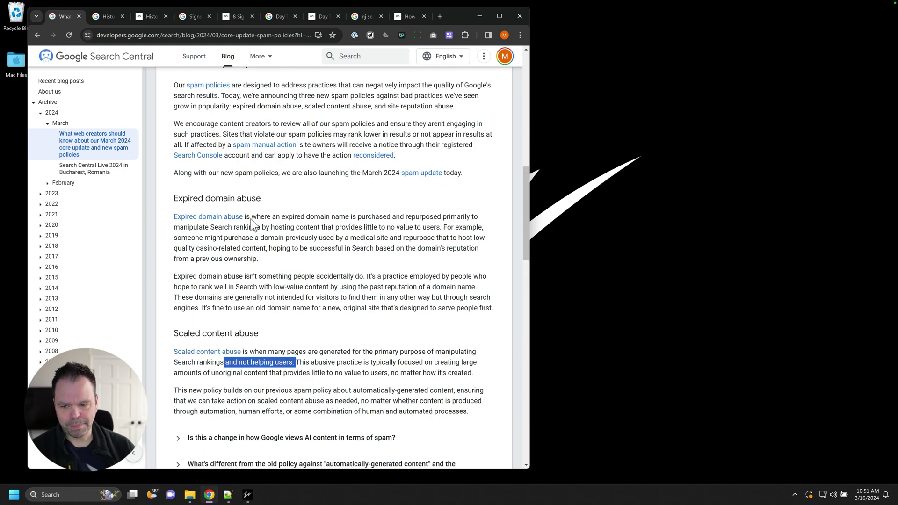
pyautogui.scroll(-2, 255, 248)
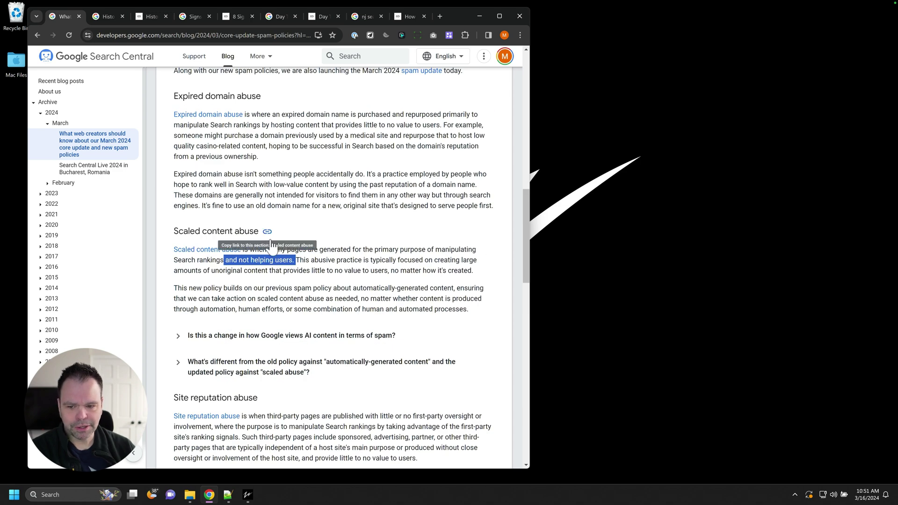
pyautogui.scroll(-2, 271, 262)
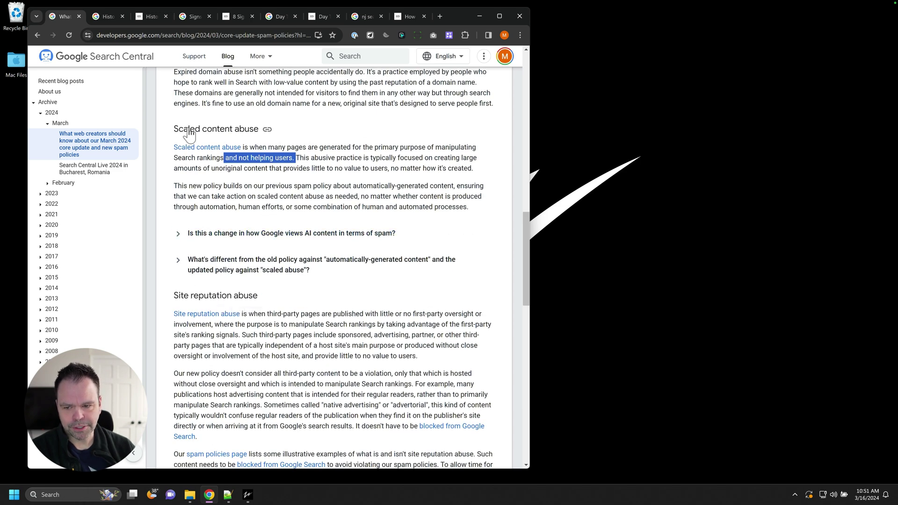
# Step: Highlight the Scaled content abuse section, its sentence on mass-generated pages, and its heading while reading
pyautogui.moveTo(174, 127); pyautogui.dragTo(337, 268)
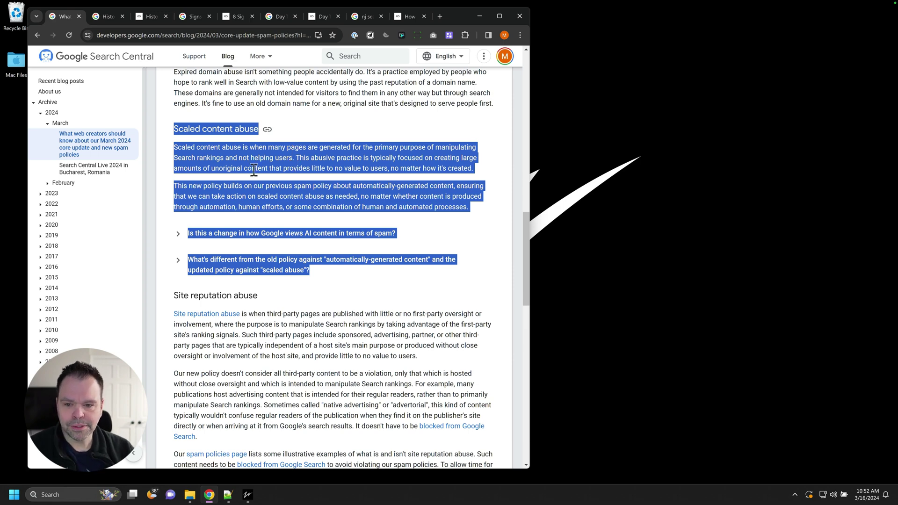
pyautogui.moveTo(319, 147); pyautogui.dragTo(292, 159)
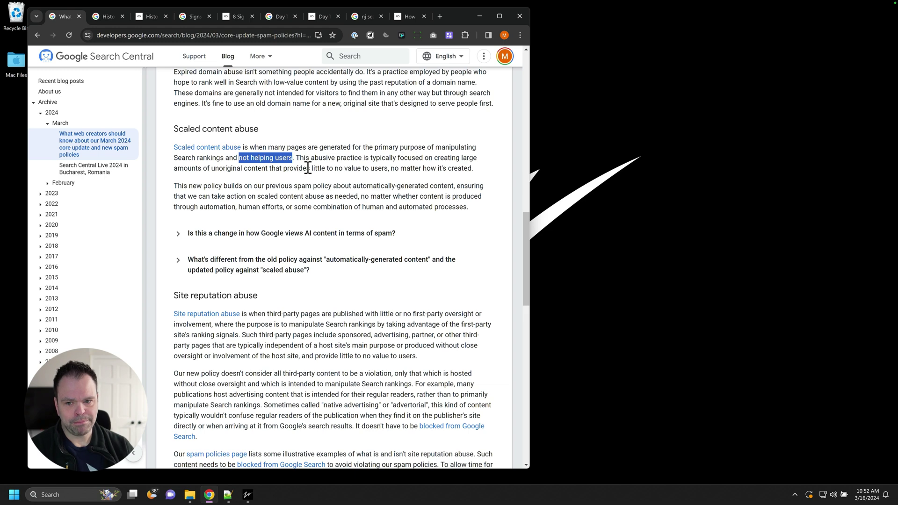
pyautogui.click(242, 158)
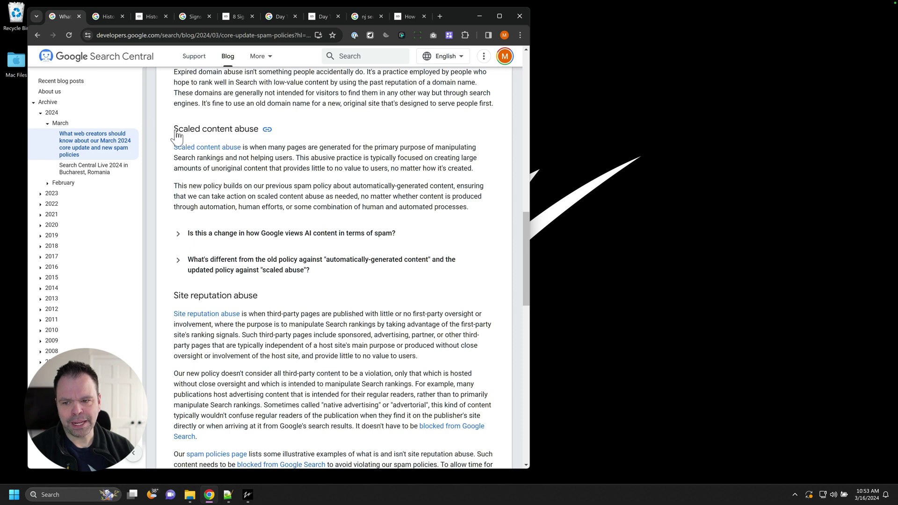
pyautogui.moveTo(172, 130); pyautogui.dragTo(260, 130)
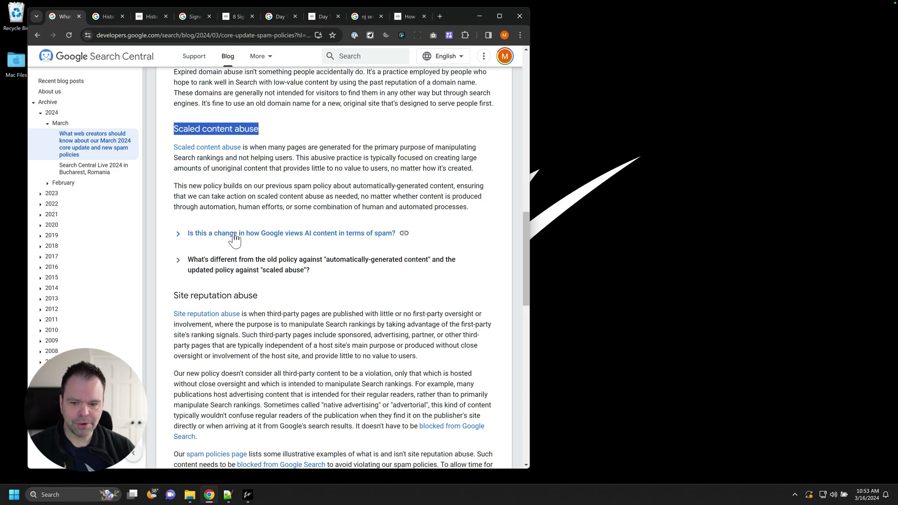
# Step: Expand the AI content FAQ and highlight the phrases about generative AI and manipulating Search rankings
pyautogui.click(181, 239)
pyautogui.moveTo(336, 253); pyautogui.dragTo(463, 253)
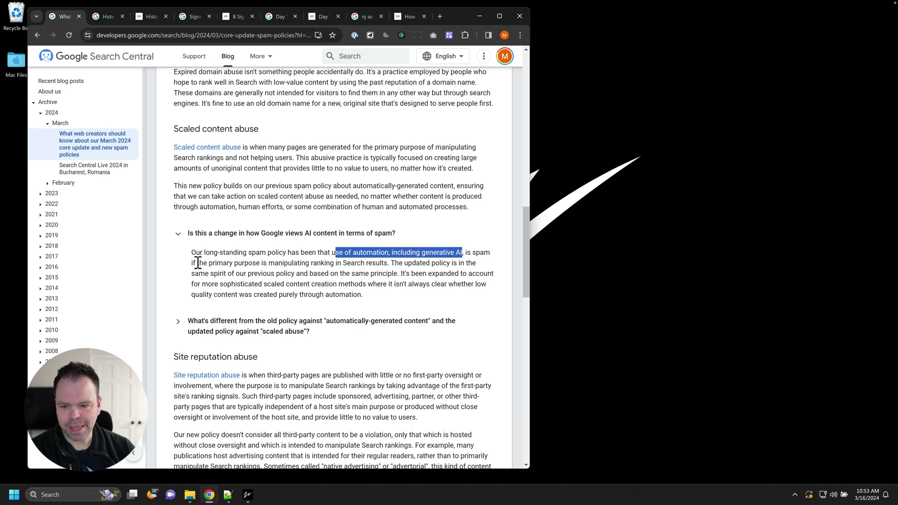
pyautogui.moveTo(192, 263); pyautogui.dragTo(388, 265)
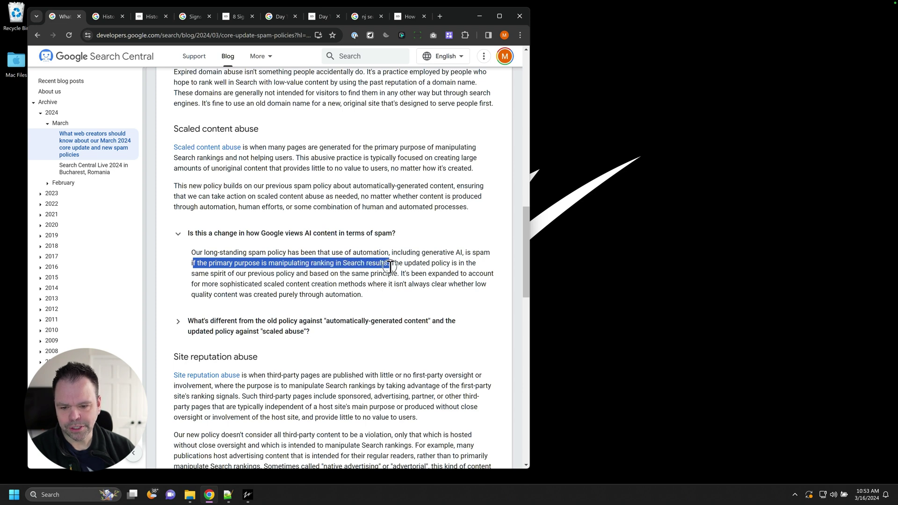
pyautogui.click(416, 255)
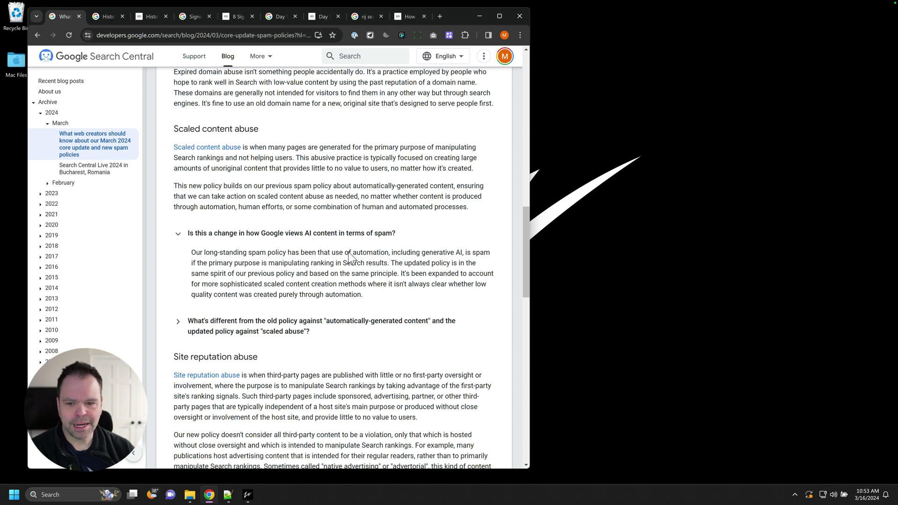
# Step: Highlight 'not helping users', 'unoriginal' and 'value to users', then switch to the History of Pizza search
pyautogui.moveTo(239, 158); pyautogui.dragTo(294, 158)
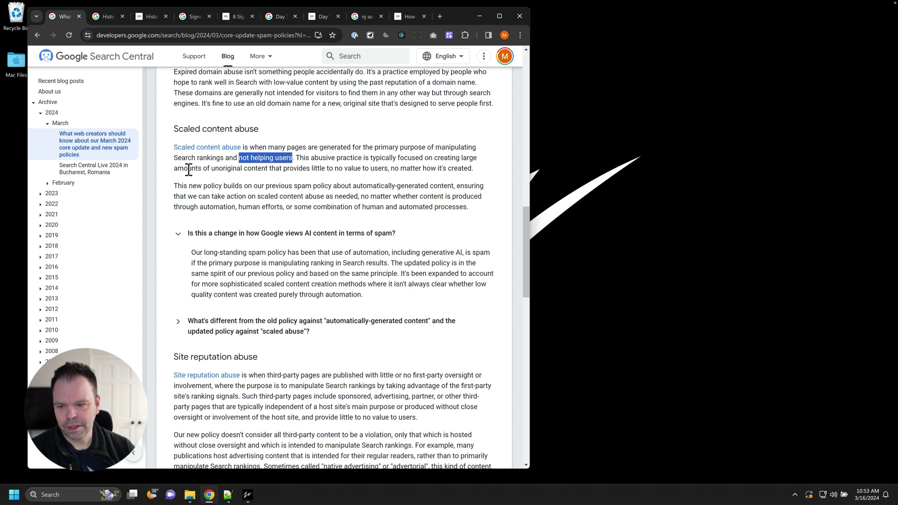
pyautogui.moveTo(184, 168); pyautogui.dragTo(388, 169)
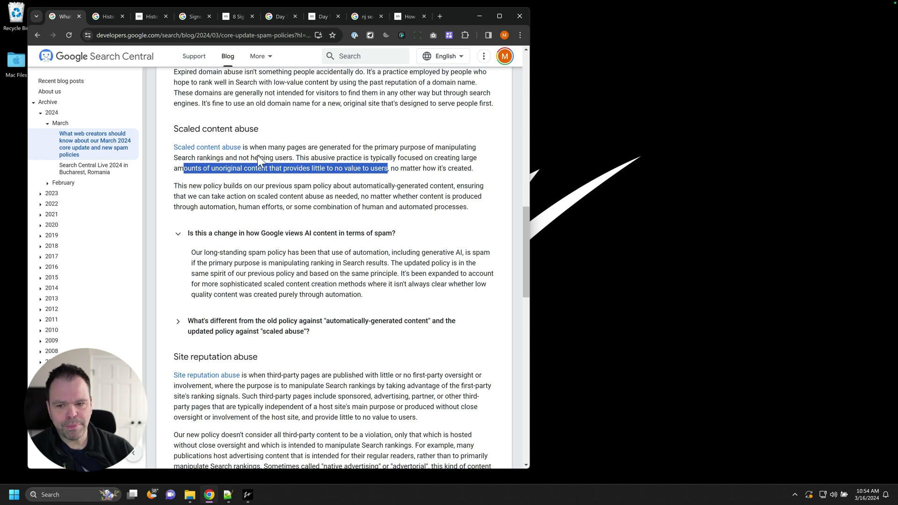
pyautogui.moveTo(239, 159); pyautogui.dragTo(295, 159)
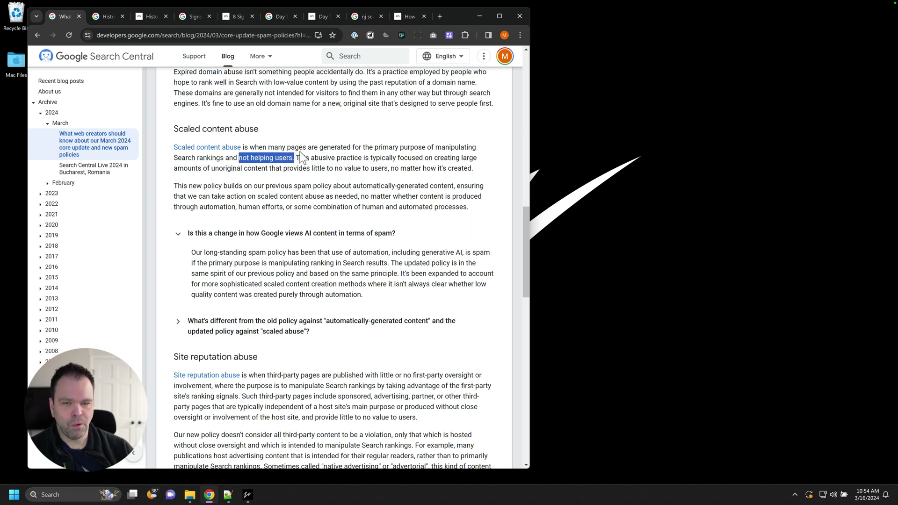
pyautogui.click(242, 156)
pyautogui.moveTo(240, 157); pyautogui.dragTo(295, 158)
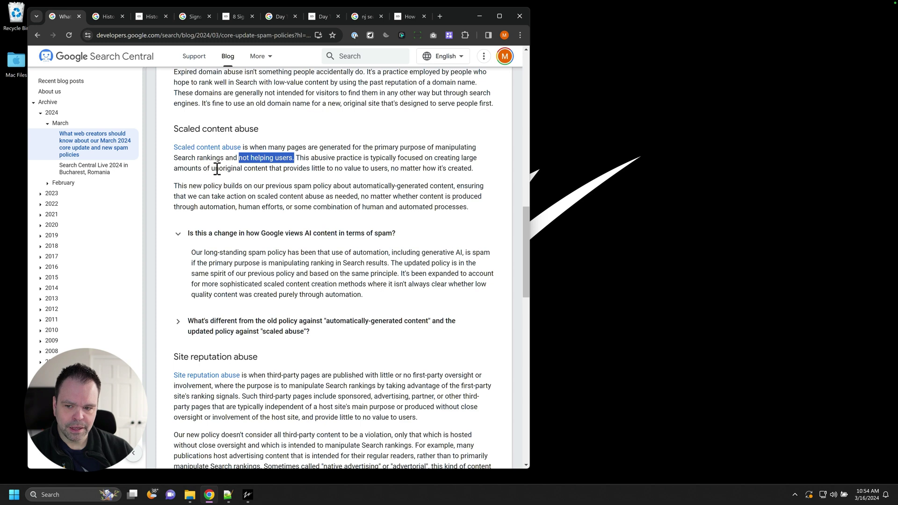
pyautogui.moveTo(215, 169); pyautogui.dragTo(282, 170)
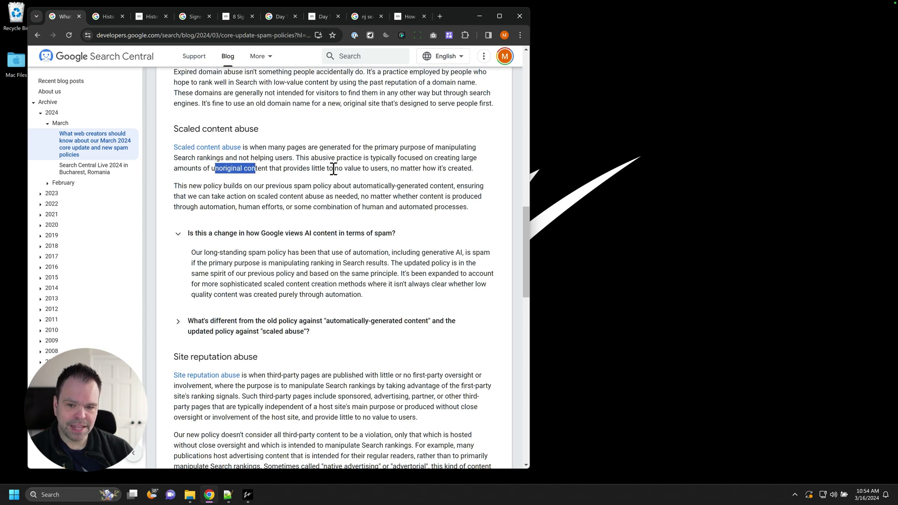
pyautogui.moveTo(345, 168); pyautogui.dragTo(387, 167)
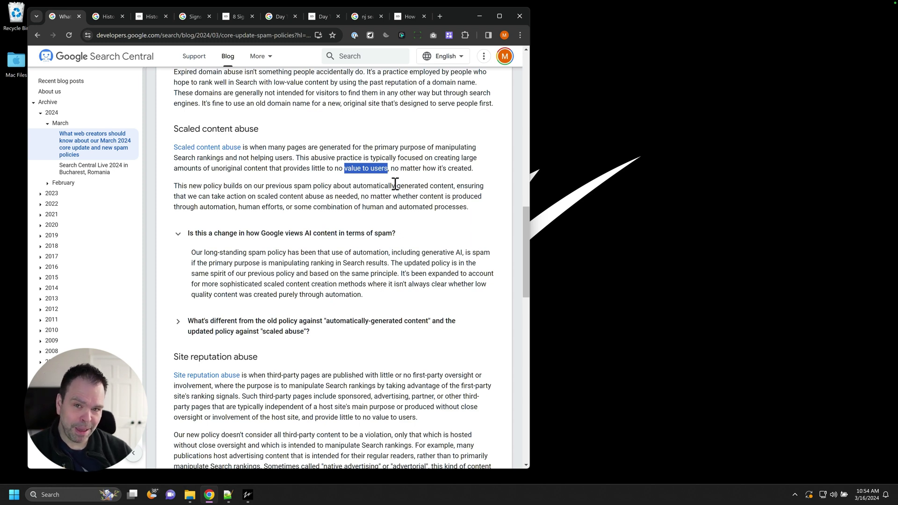
pyautogui.click(107, 18)
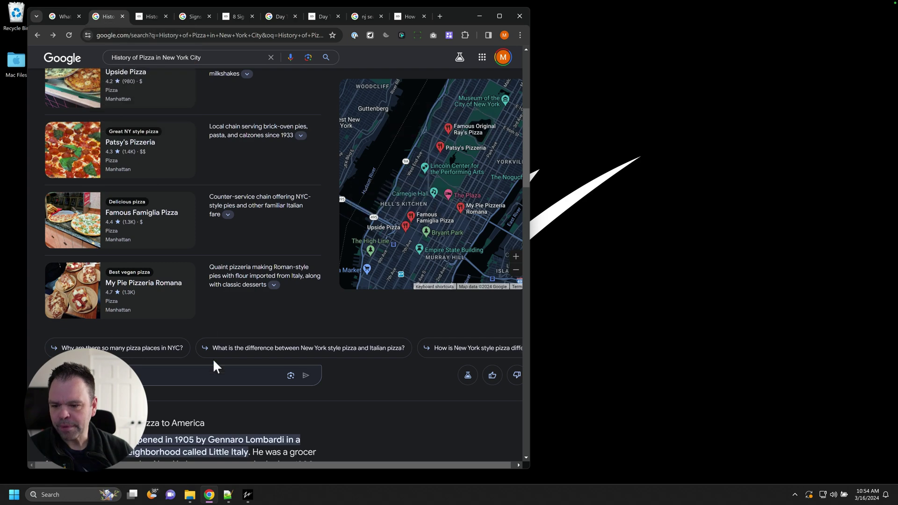
# Step: Open ZimmWriter's Bulk Blog Writer and position it over the Google search results
pyautogui.click(248, 495)
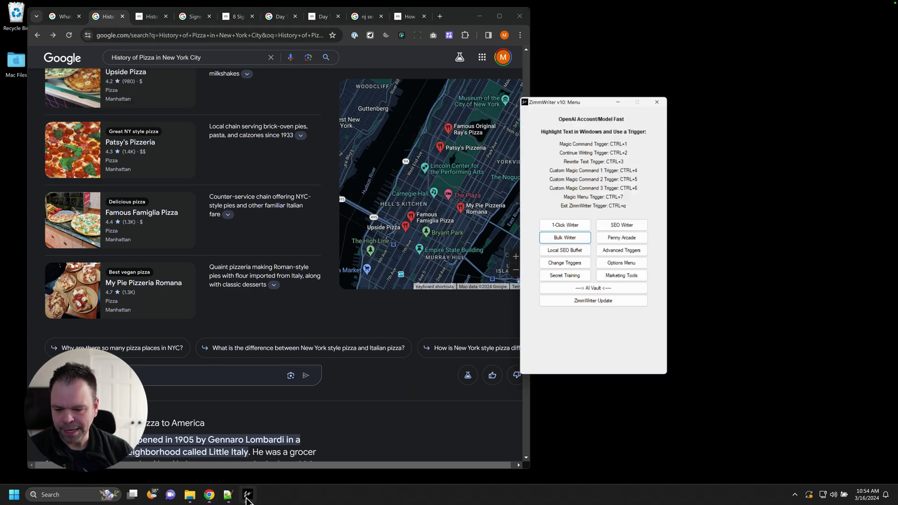
pyautogui.click(593, 228)
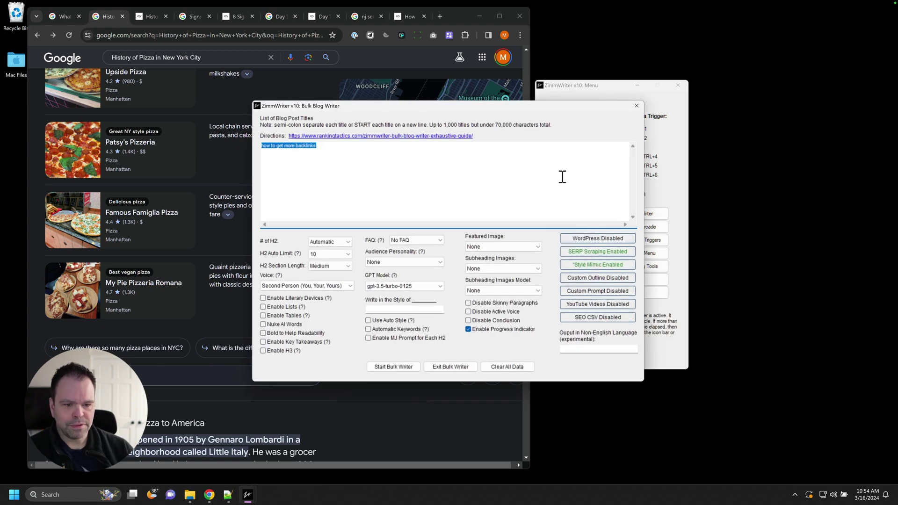
pyautogui.moveTo(549, 112); pyautogui.dragTo(558, 96)
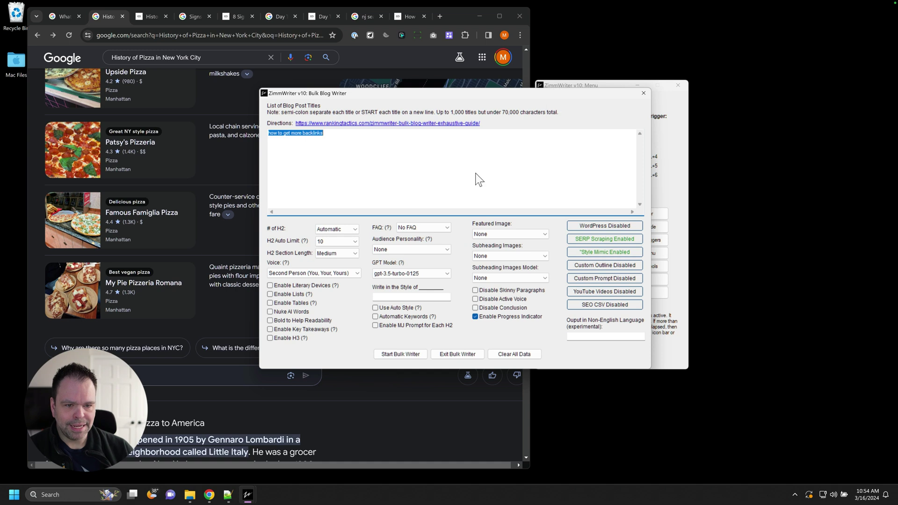
# Step: Enable Bold to Help Readability while leaving Nuke AI Words unchecked
pyautogui.click(270, 312)
pyautogui.click(270, 312)
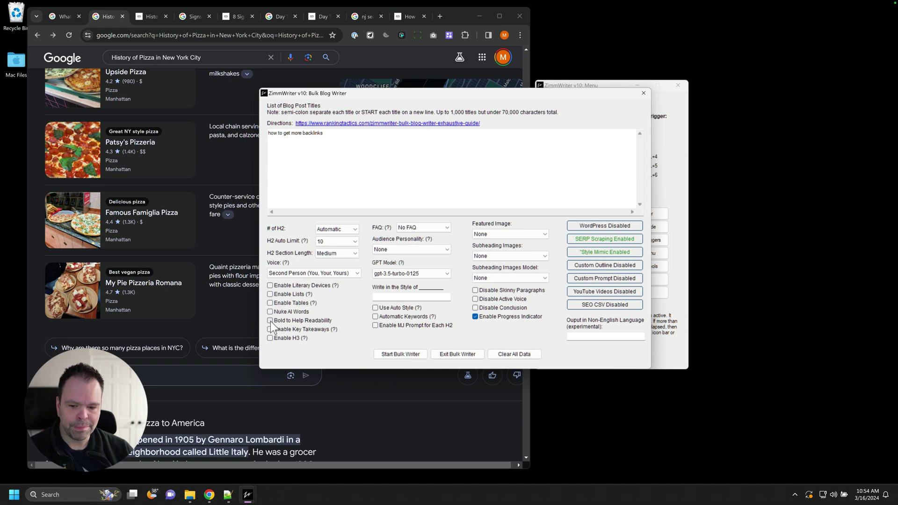
pyautogui.click(271, 321)
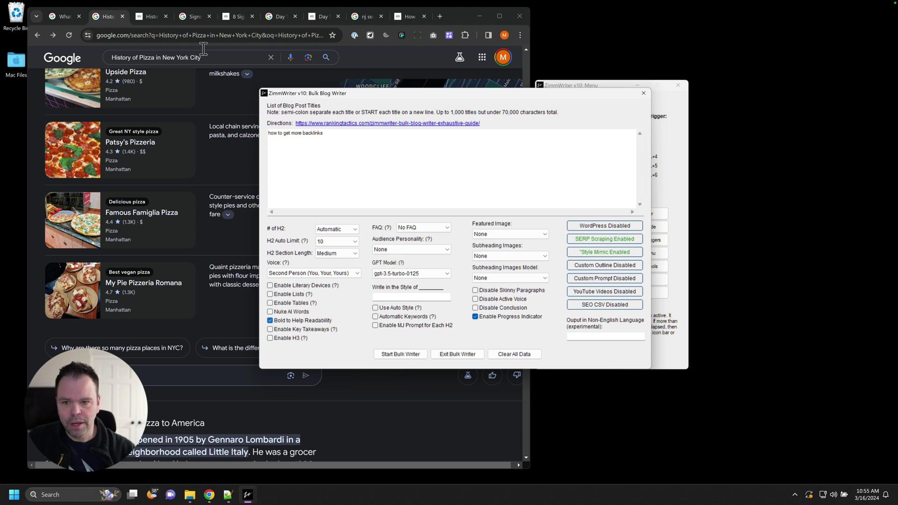
pyautogui.click(427, 26)
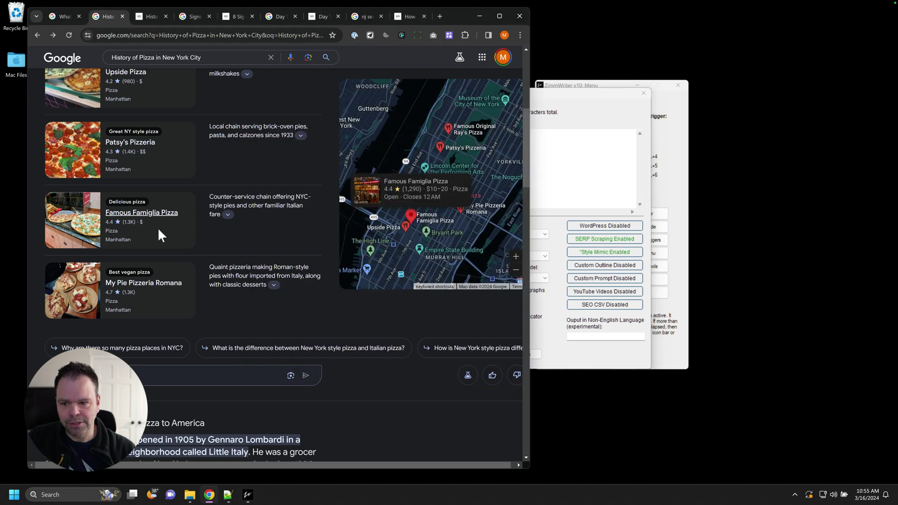
pyautogui.scroll(-5, 201, 224)
pyautogui.scroll(-7, 261, 206)
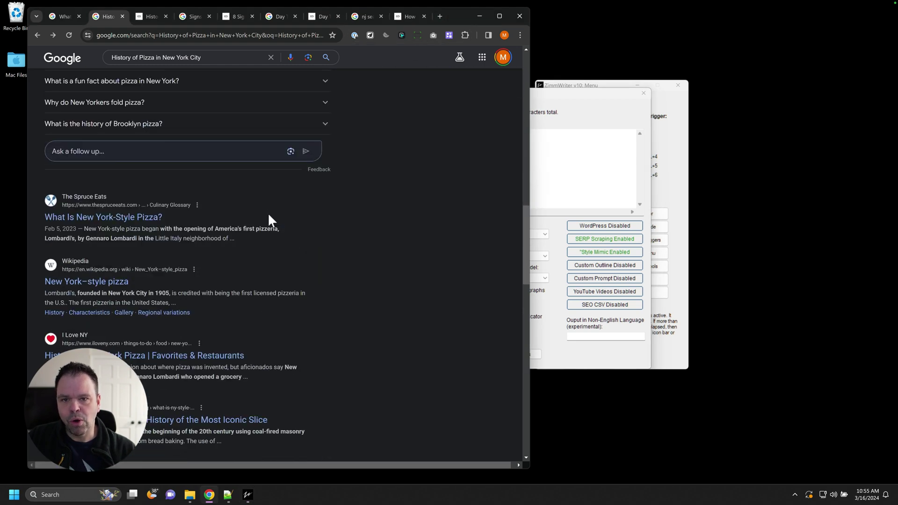
pyautogui.scroll(12, 268, 220)
pyautogui.click(587, 117)
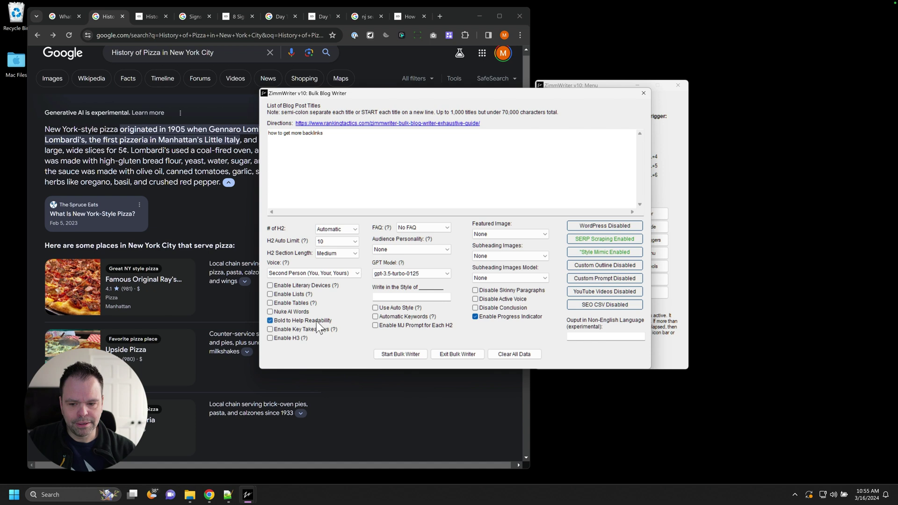
# Step: Check Nuke AI Words and drag the Bulk Blog Writer right to uncover the Google results
pyautogui.click(270, 312)
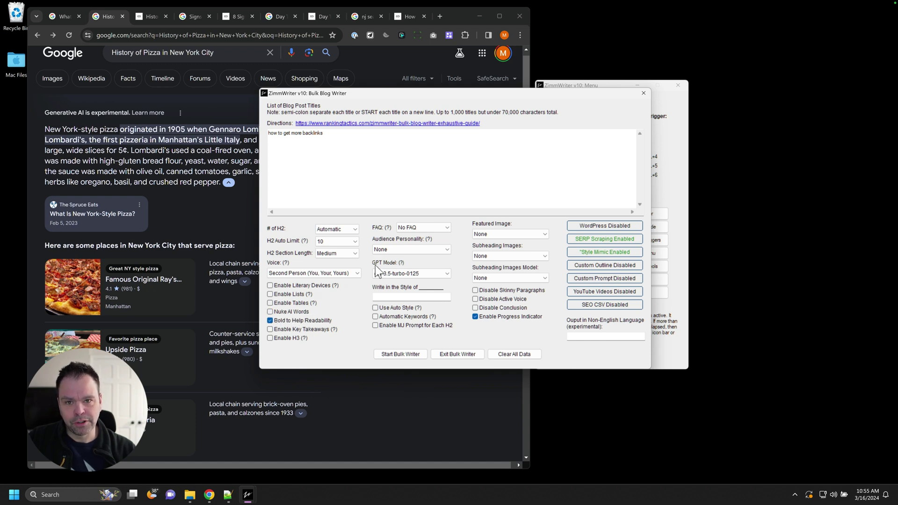
pyautogui.moveTo(412, 240)
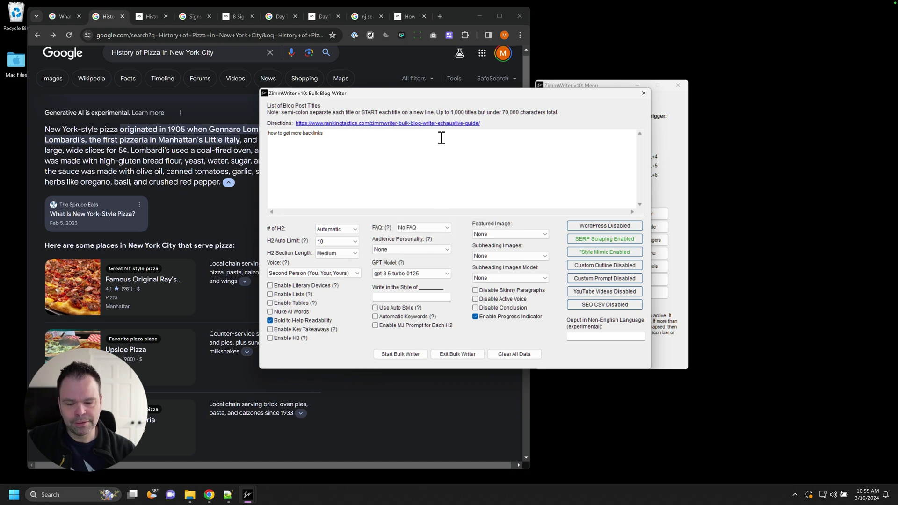
pyautogui.moveTo(460, 91); pyautogui.dragTo(604, 91)
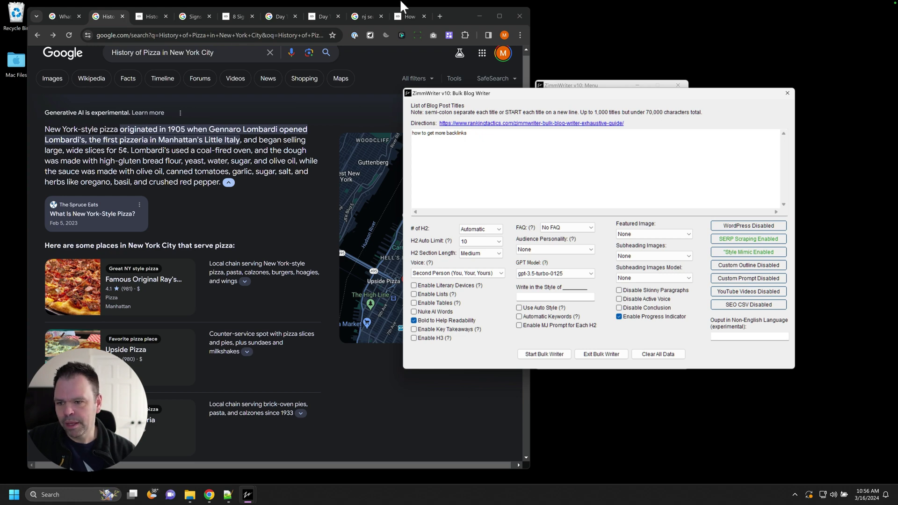
# Step: Bring the pizza results forward, dismiss the suggestions, and read the AI overview
pyautogui.click(225, 52)
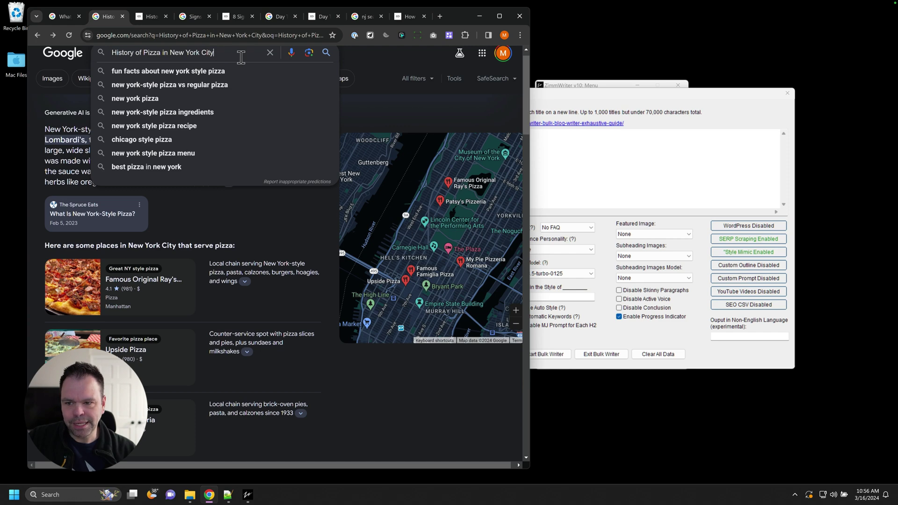
pyautogui.click(31, 102)
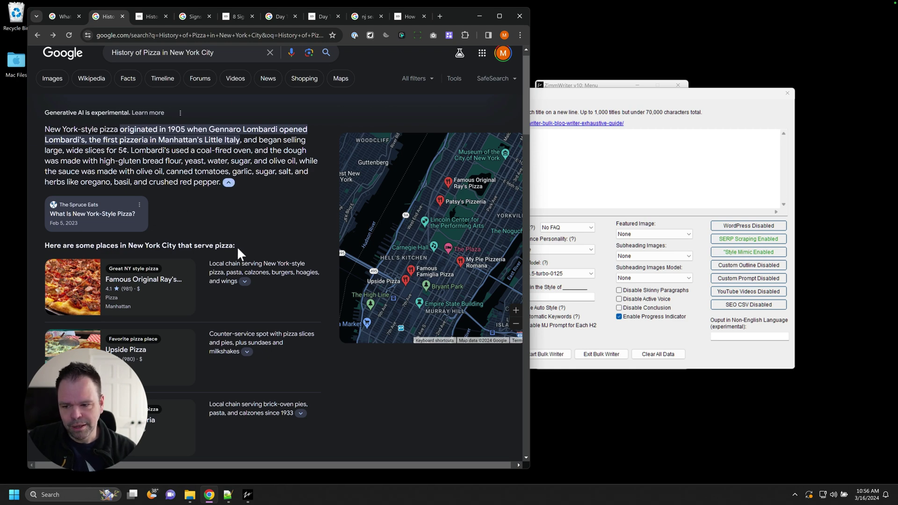
pyautogui.scroll(-2, 249, 262)
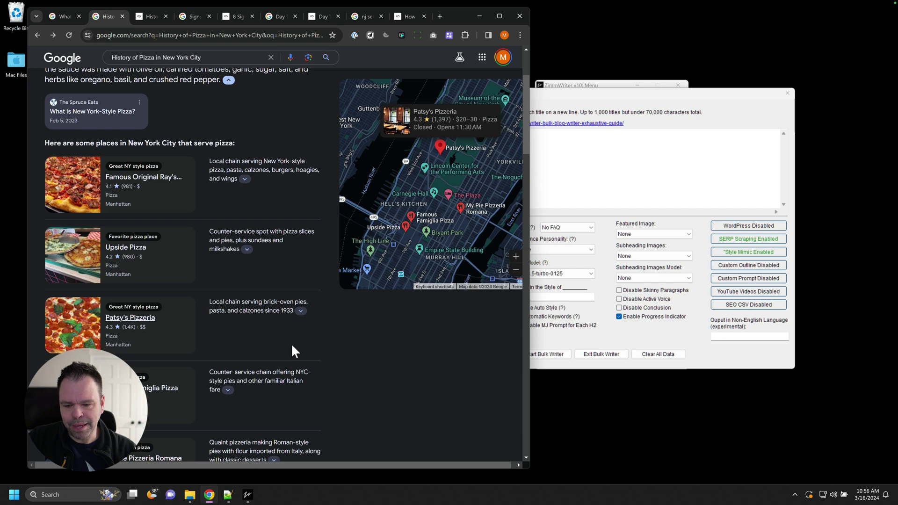
pyautogui.scroll(2, 291, 344)
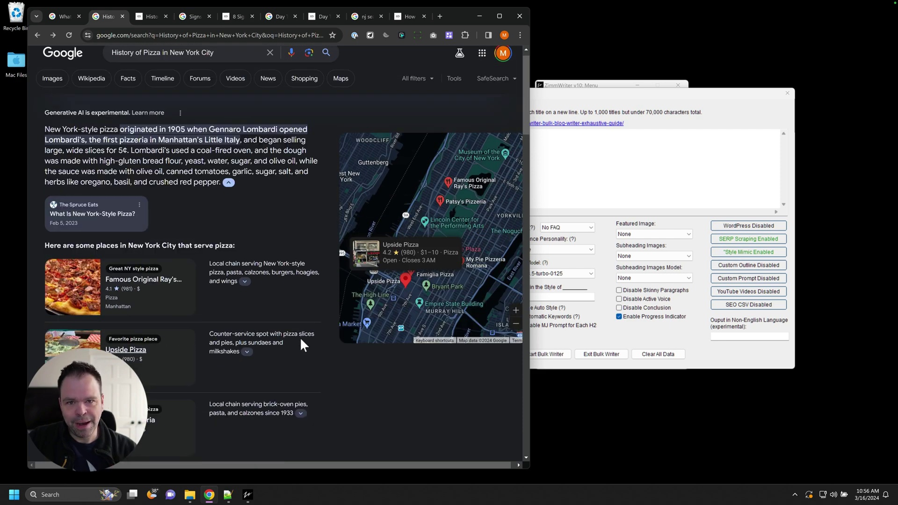
pyautogui.scroll(-2, 294, 328)
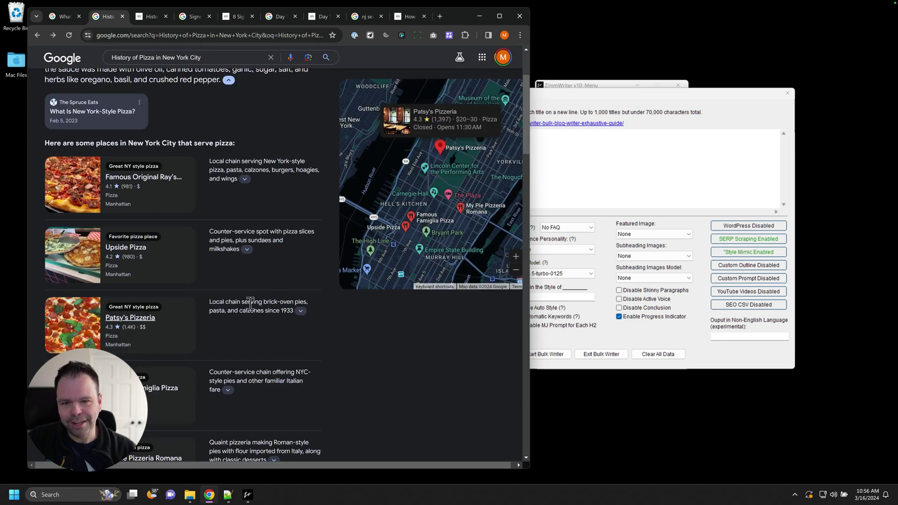
pyautogui.scroll(-2, 227, 333)
pyautogui.scroll(2, 231, 341)
pyautogui.scroll(2, 233, 343)
pyautogui.scroll(-2, 301, 310)
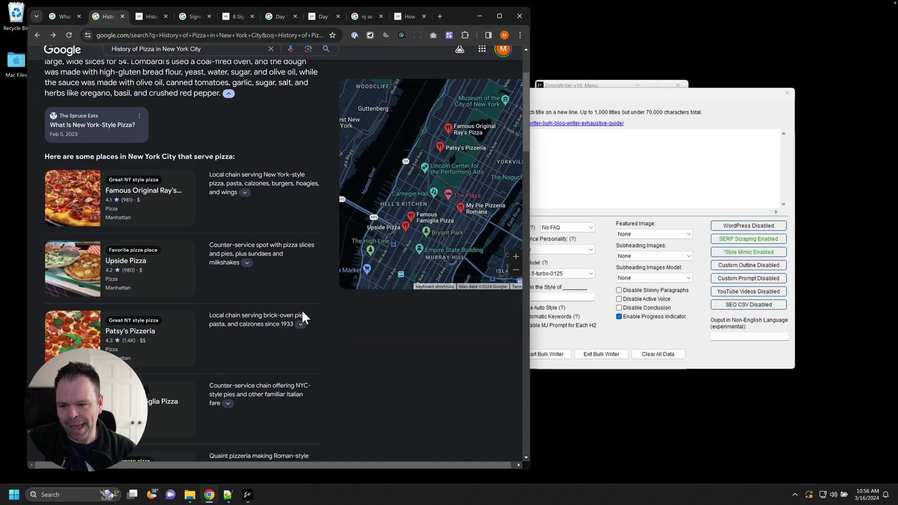
pyautogui.scroll(2, 246, 248)
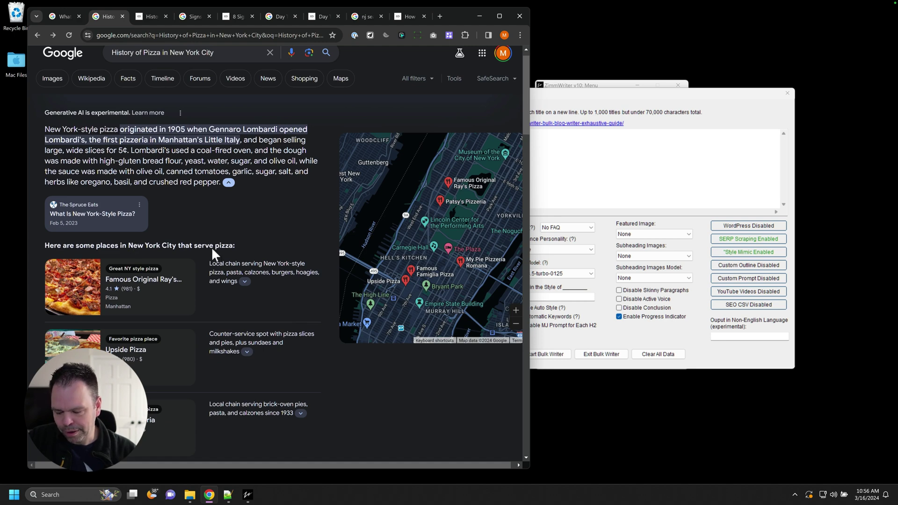
pyautogui.moveTo(46, 129); pyautogui.dragTo(221, 183)
# Step: Scroll through the first-pizzeria snippet, The Spruce Eats and Serious Eats results, highlighting each
pyautogui.scroll(-10, 226, 204)
pyautogui.scroll(-2, 242, 217)
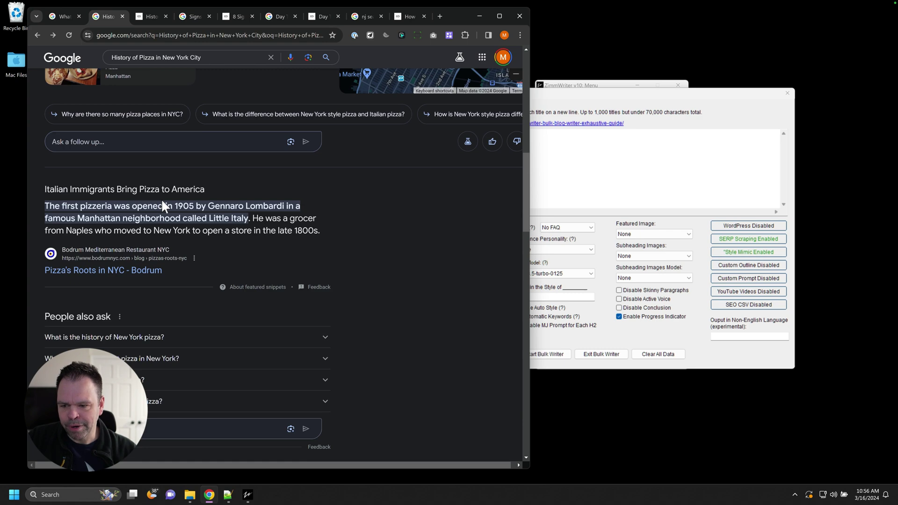
pyautogui.moveTo(45, 206); pyautogui.dragTo(249, 218)
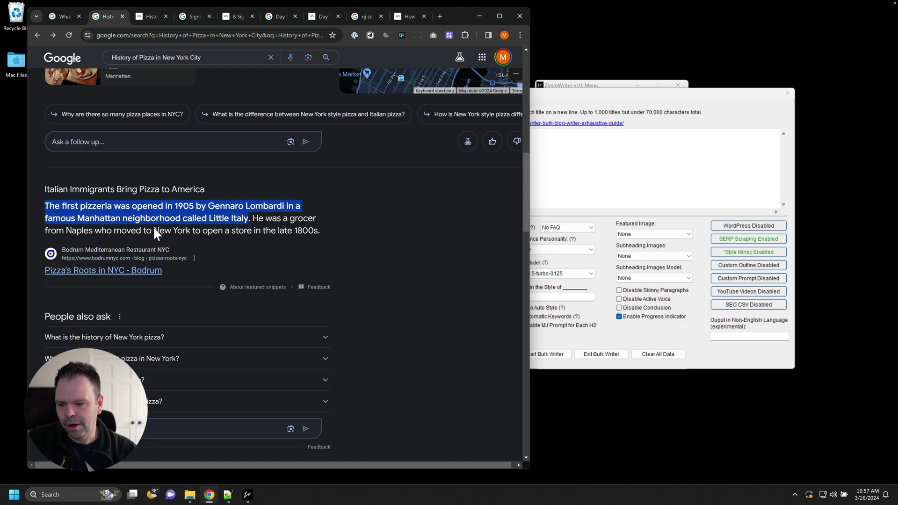
pyautogui.scroll(-7, 207, 270)
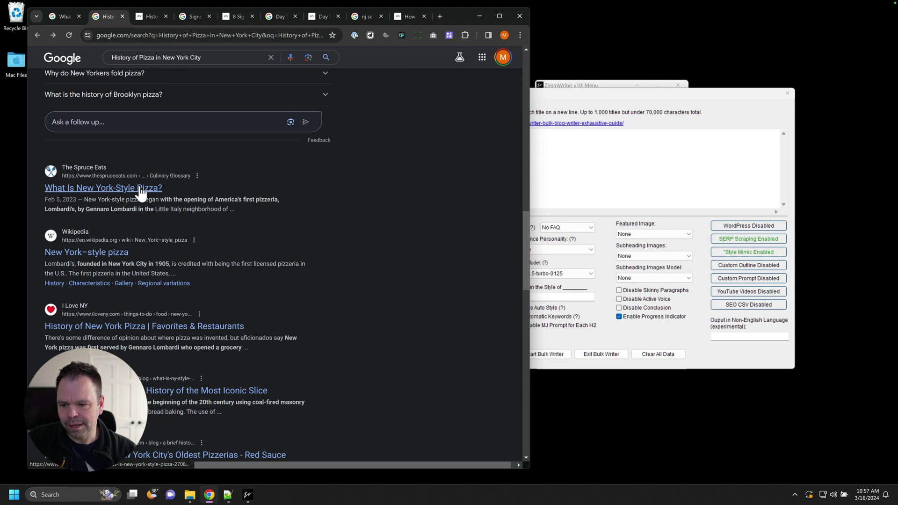
pyautogui.tripleClick(110, 200)
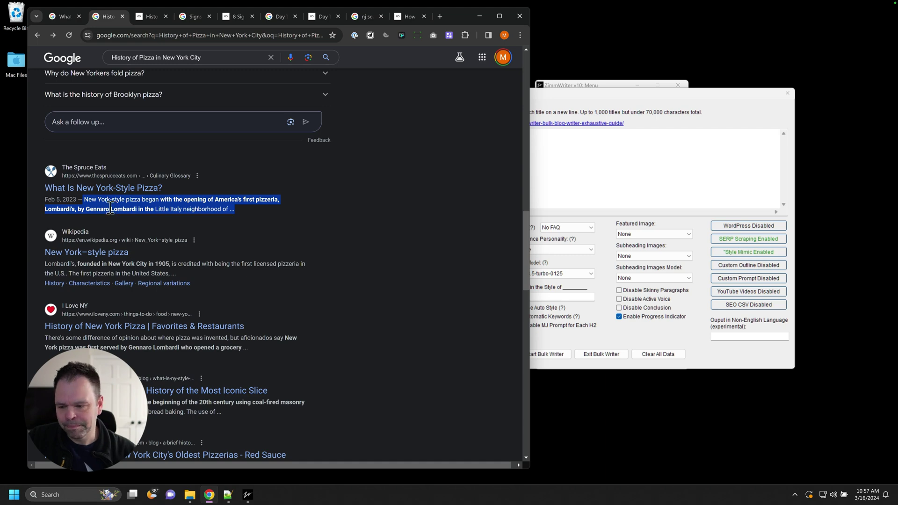
pyautogui.scroll(-2, 122, 257)
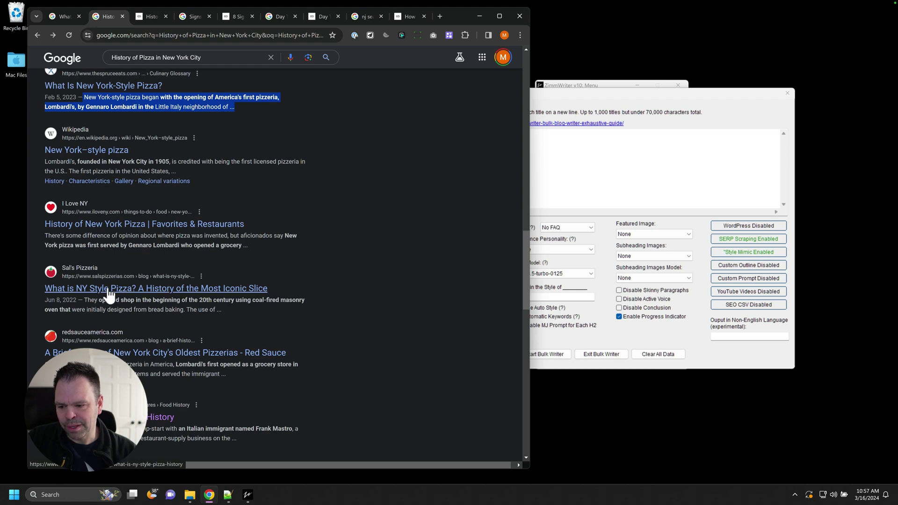
pyautogui.scroll(-2, 110, 293)
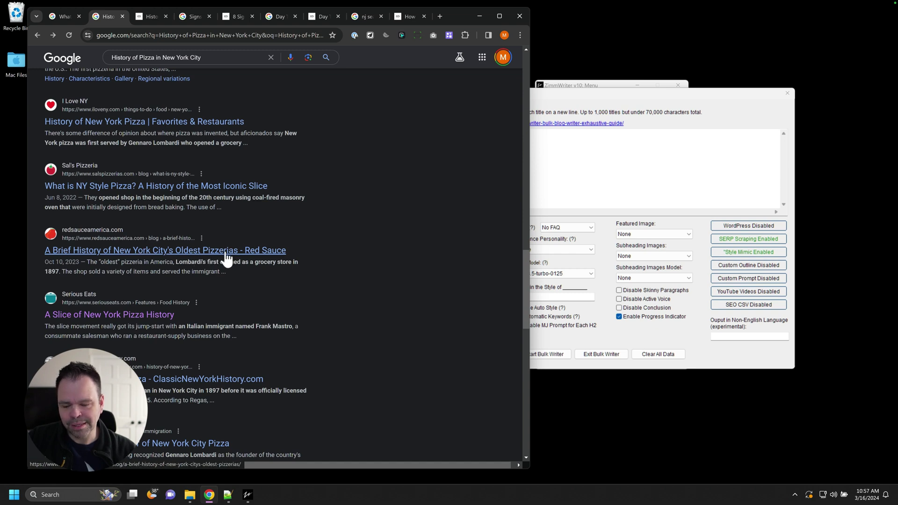
pyautogui.scroll(-2, 225, 257)
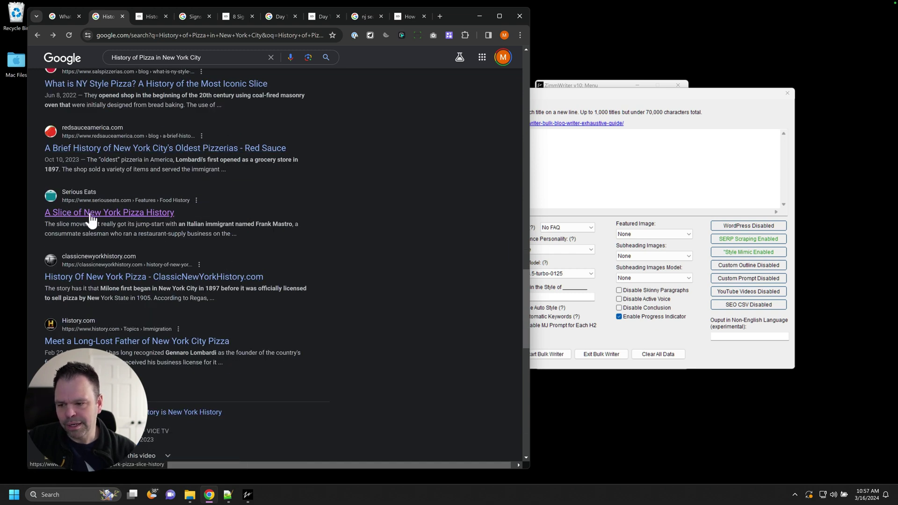
pyautogui.moveTo(142, 225); pyautogui.dragTo(229, 234)
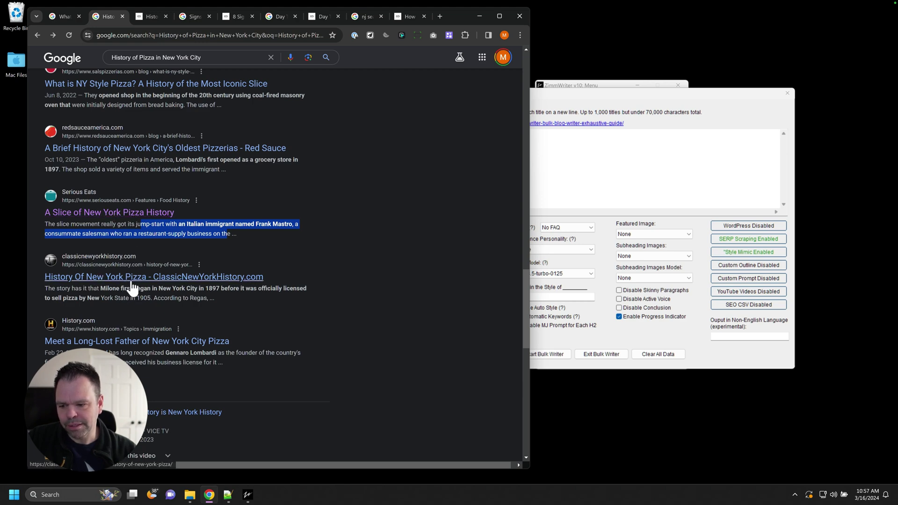
pyautogui.scroll(10, 260, 344)
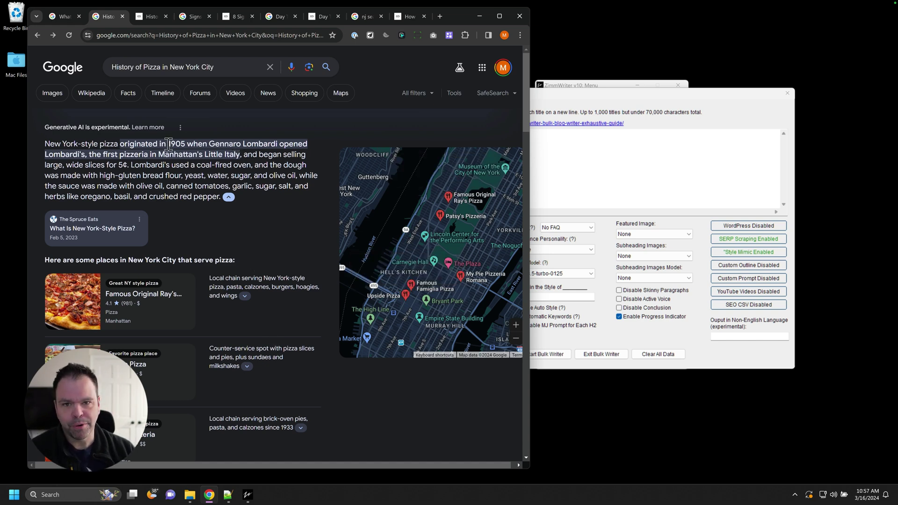
# Step: Open the published History of Pizza in New York City post and bring the Bulk Blog Writer alongside
pyautogui.click(150, 17)
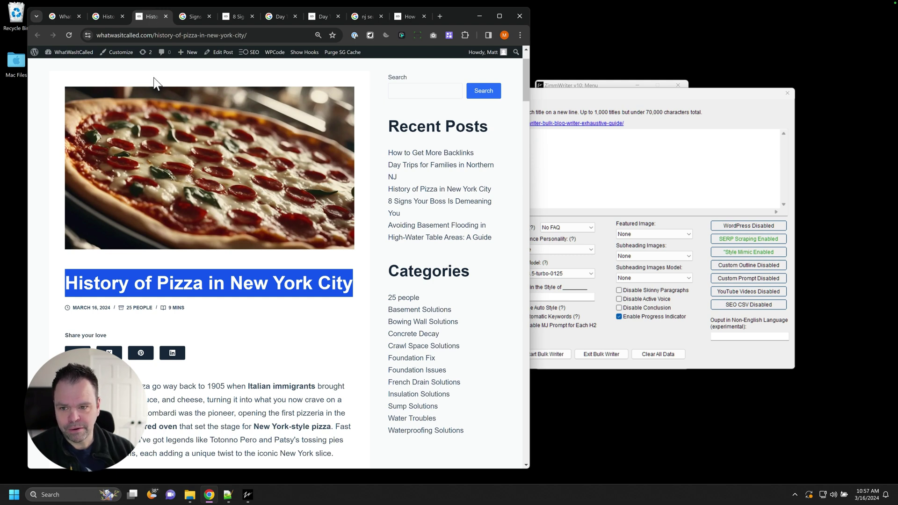
pyautogui.click(192, 292)
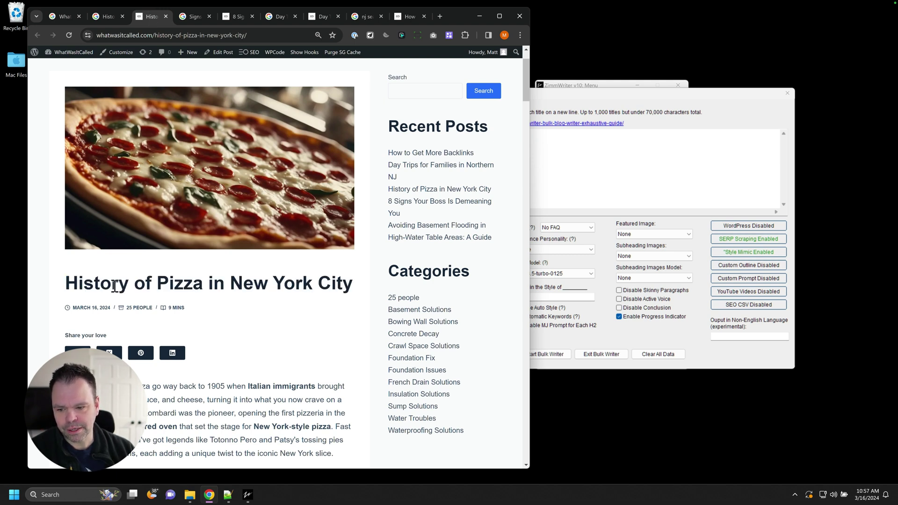
pyautogui.click(613, 171)
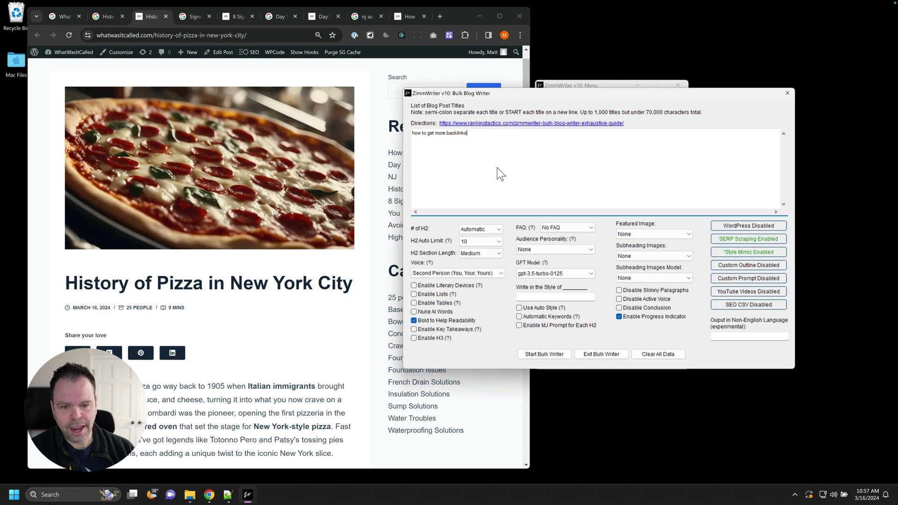
pyautogui.click(455, 15)
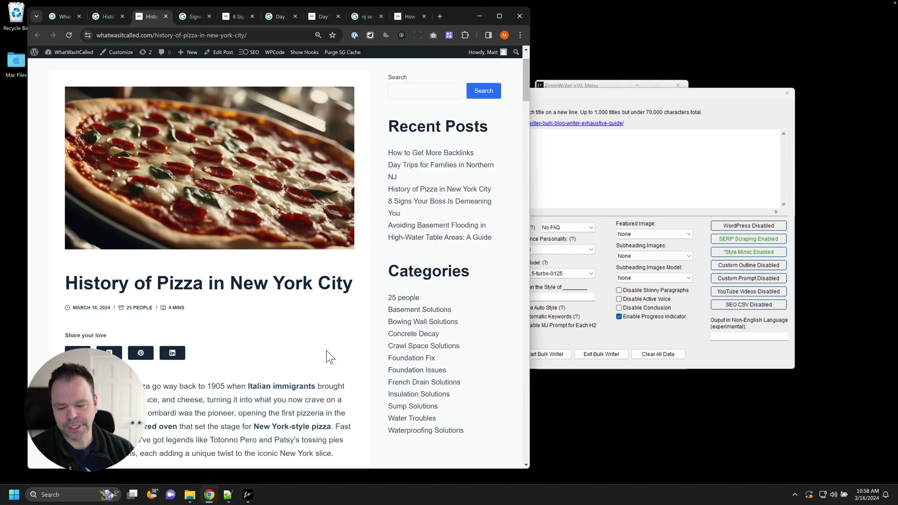
pyautogui.scroll(-2, 145, 327)
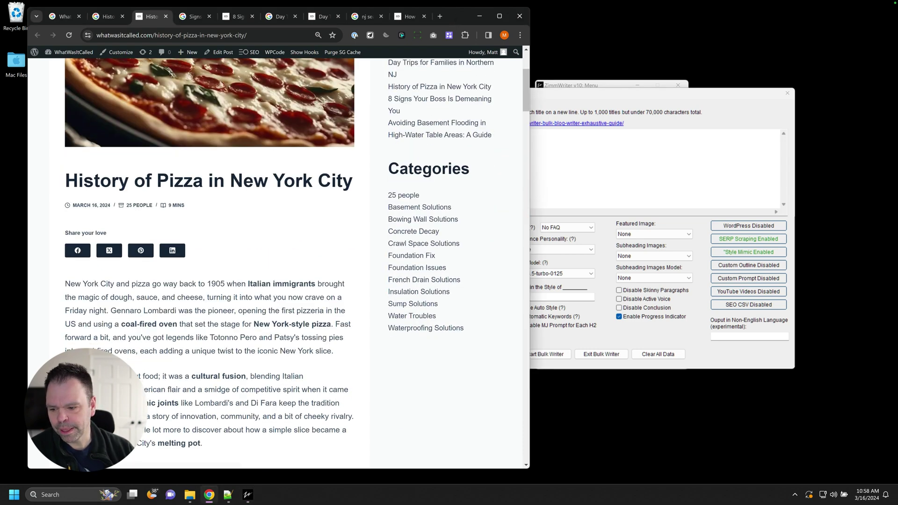
pyautogui.scroll(-2, 140, 253)
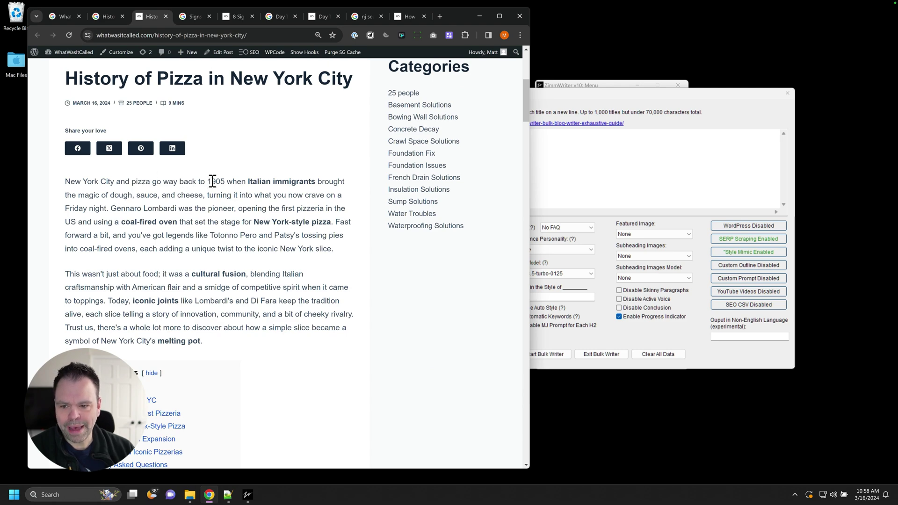
pyautogui.moveTo(207, 181); pyautogui.dragTo(178, 218)
pyautogui.click(178, 218)
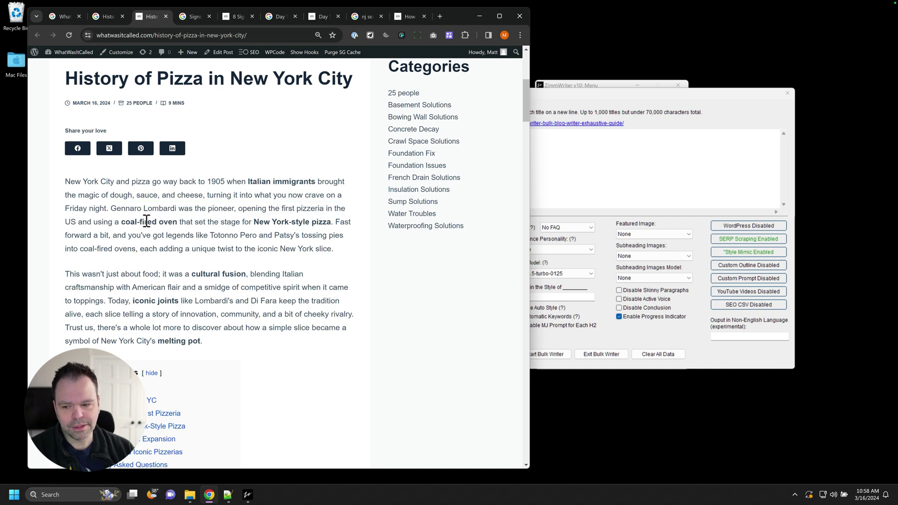
pyautogui.moveTo(121, 222); pyautogui.dragTo(186, 222)
pyautogui.click(191, 221)
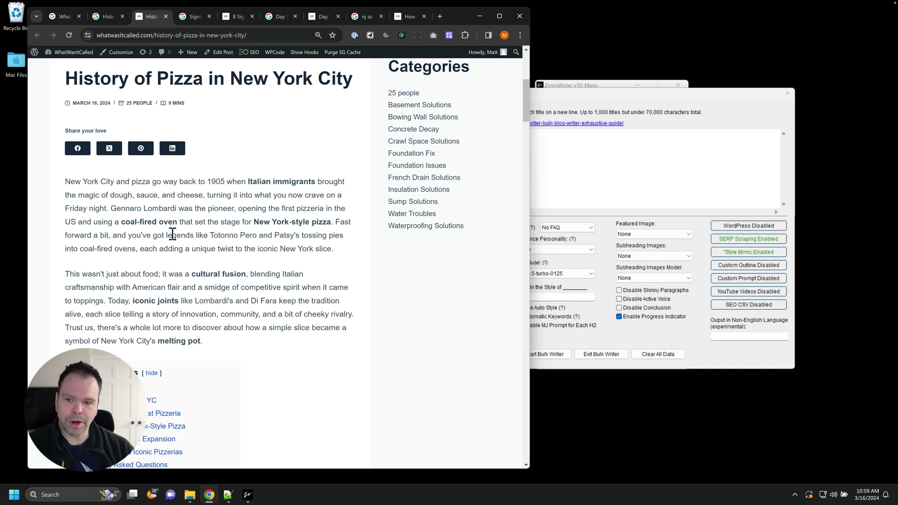
pyautogui.moveTo(192, 182); pyautogui.dragTo(241, 183)
pyautogui.click(240, 182)
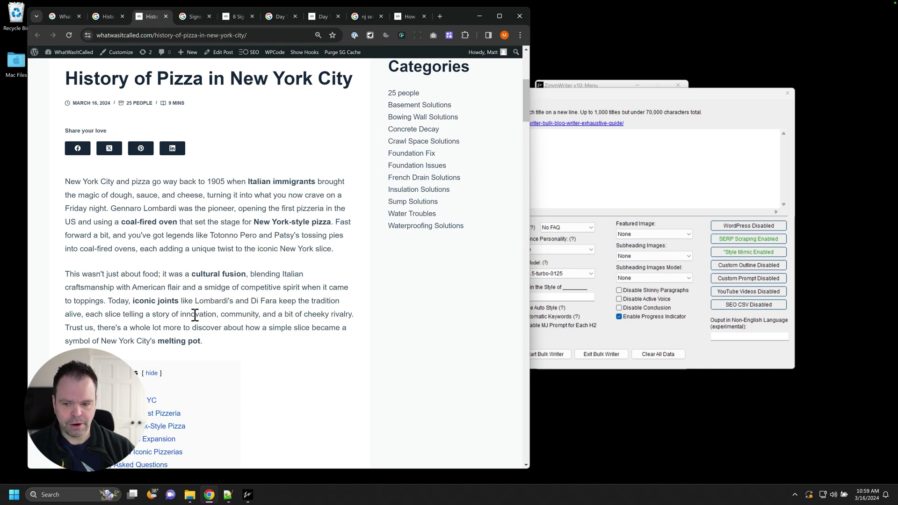
# Step: Scroll past the pizza post's intro paragraphs to the Main Points section and highlight its heading
pyautogui.scroll(-20, 243, 341)
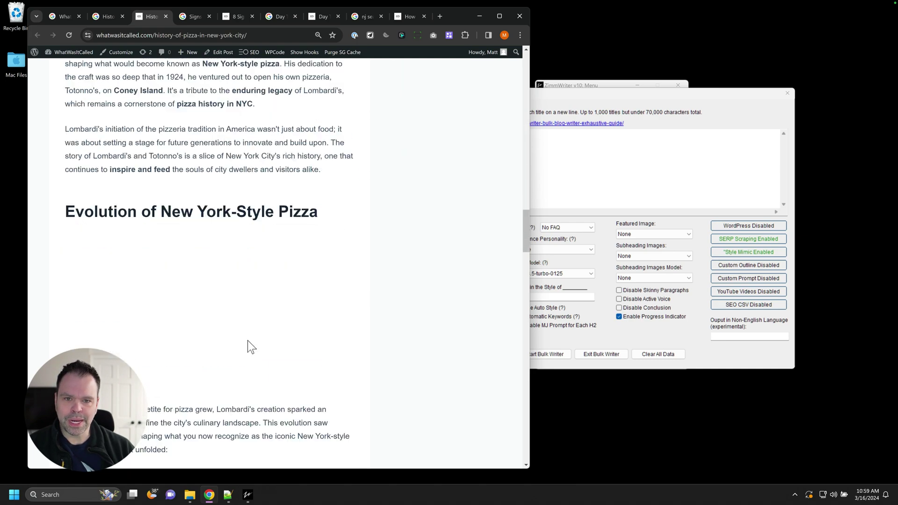
pyautogui.scroll(20, 249, 346)
pyautogui.scroll(-4, 272, 342)
pyautogui.moveTo(202, 400); pyautogui.dragTo(65, 232)
pyautogui.scroll(-6, 154, 299)
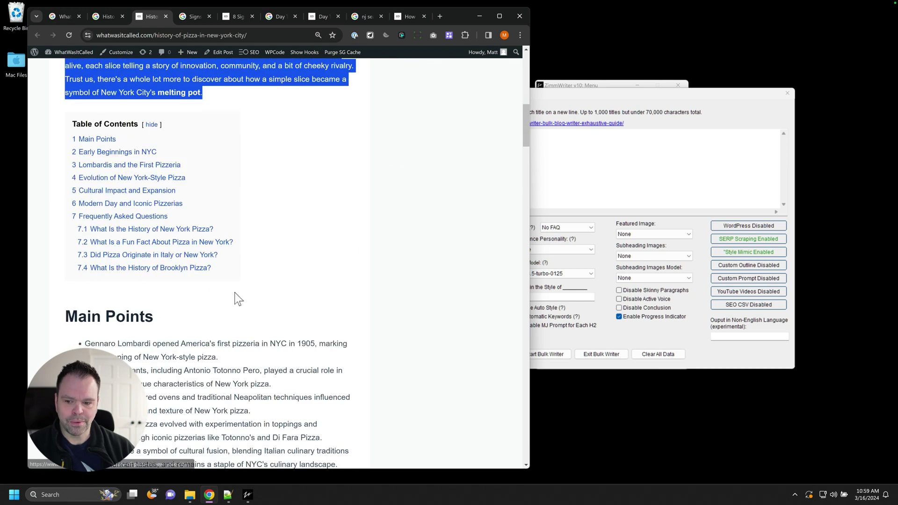
pyautogui.scroll(-2, 363, 280)
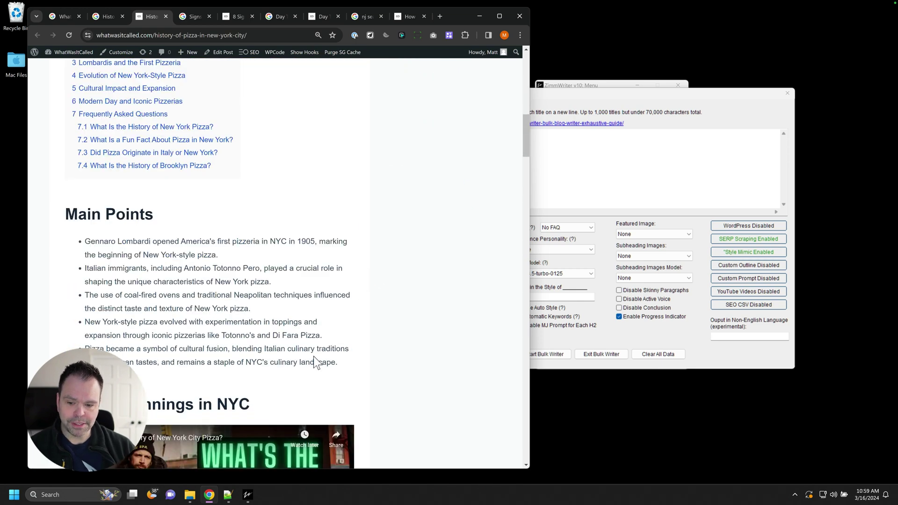
pyautogui.moveTo(340, 363); pyautogui.dragTo(163, 213)
# Step: Close the Bulk Writer, check the Key Takeaway Title in the Options Menu, then close it
pyautogui.click(787, 93)
pyautogui.click(642, 254)
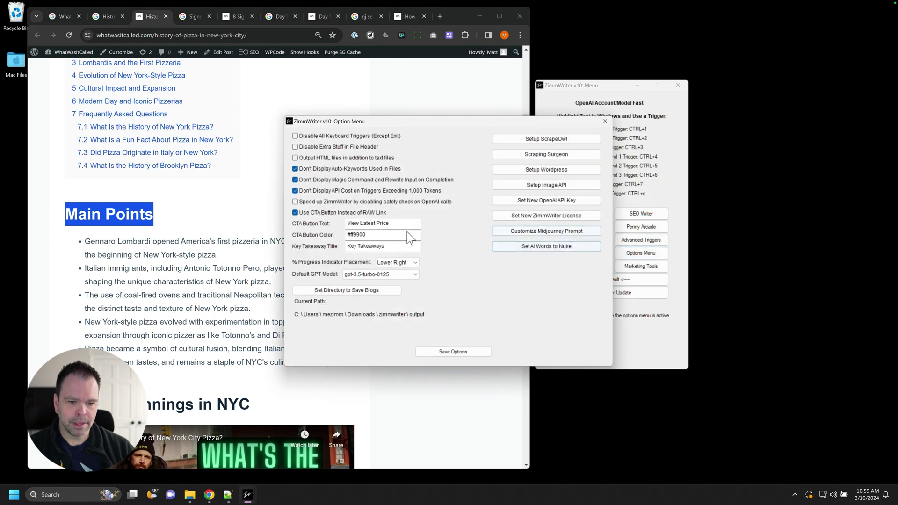
pyautogui.moveTo(389, 246); pyautogui.dragTo(346, 247)
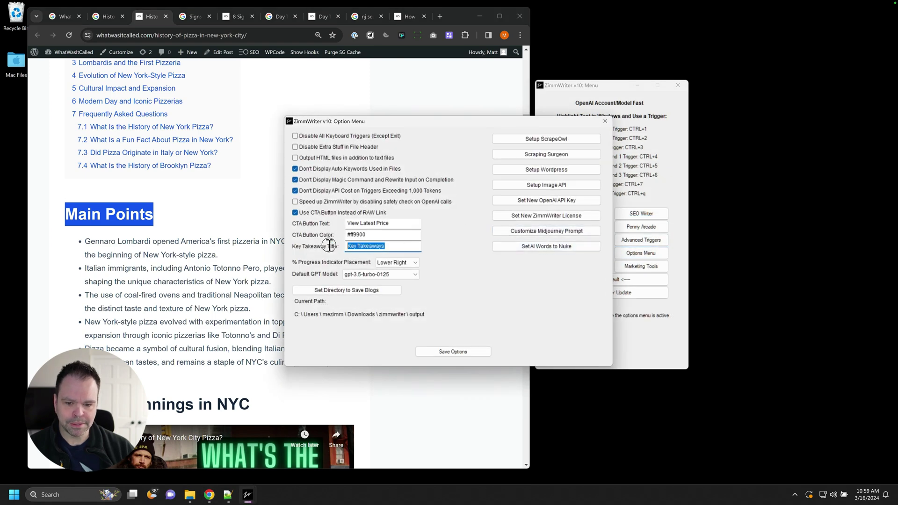
pyautogui.click(605, 121)
pyautogui.moveTo(85, 242); pyautogui.dragTo(360, 371)
pyautogui.click(338, 362)
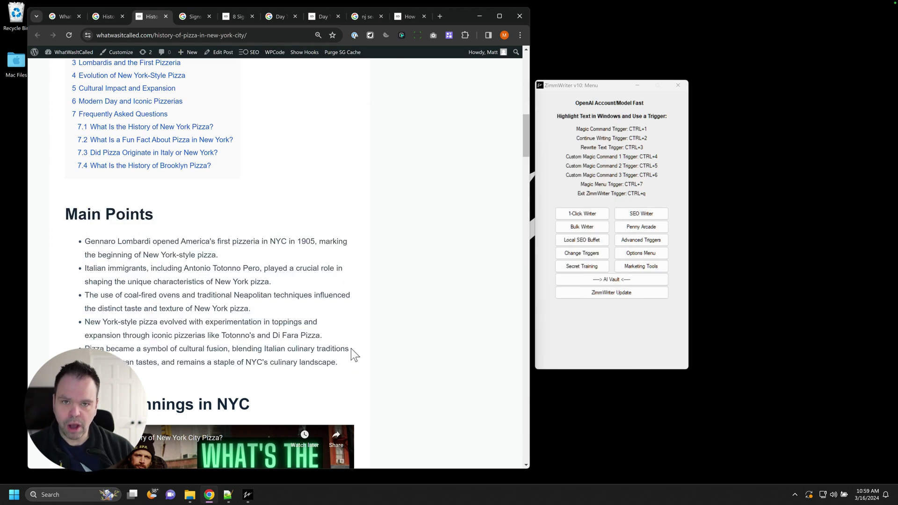
# Step: Scroll to the pizza post's Main Points and highlight its five bullets
pyautogui.scroll(6, 344, 356)
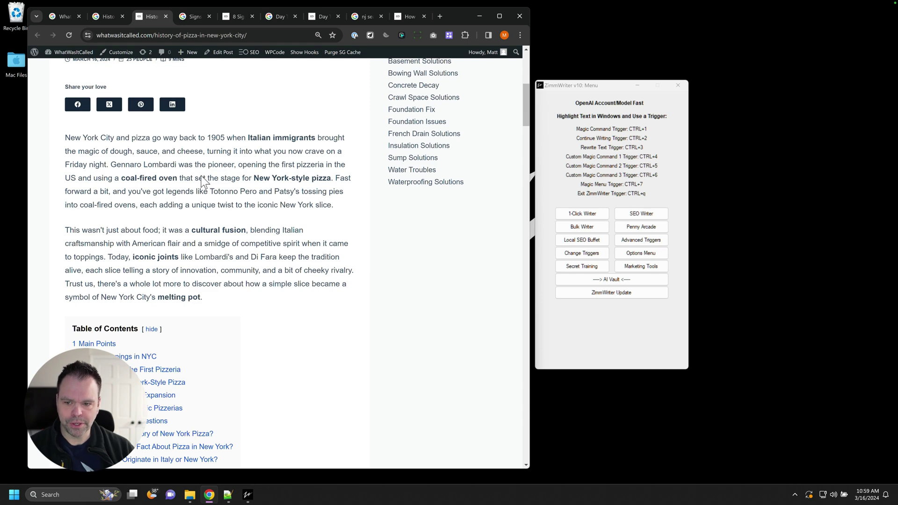
pyautogui.scroll(-2, 201, 182)
pyautogui.scroll(-4, 220, 182)
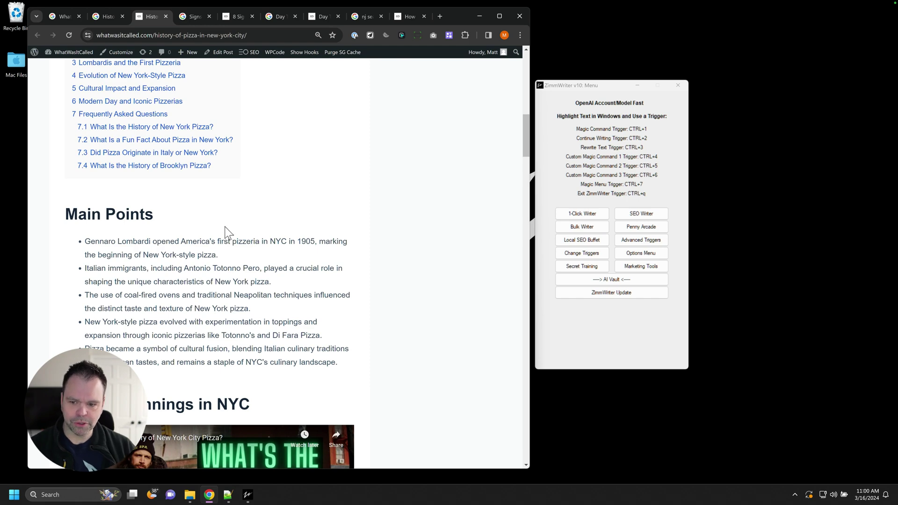
pyautogui.scroll(-2, 229, 232)
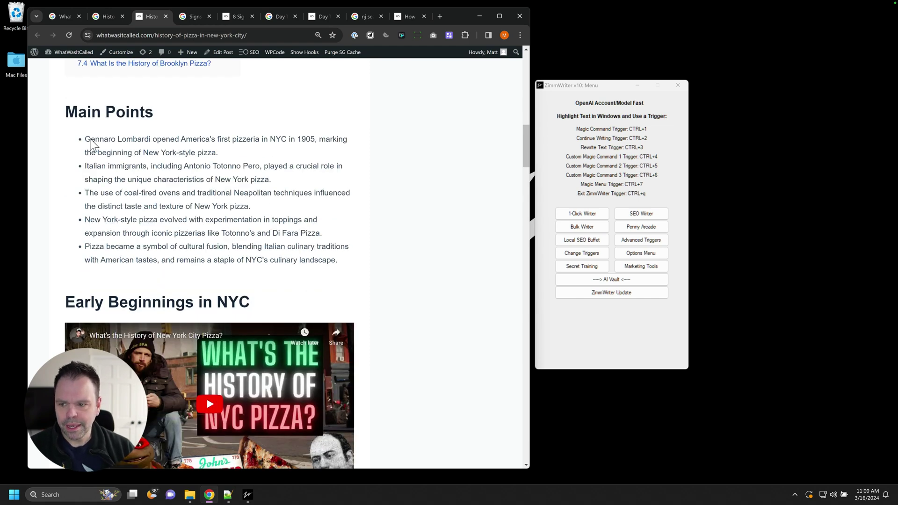
pyautogui.moveTo(90, 139); pyautogui.dragTo(344, 264)
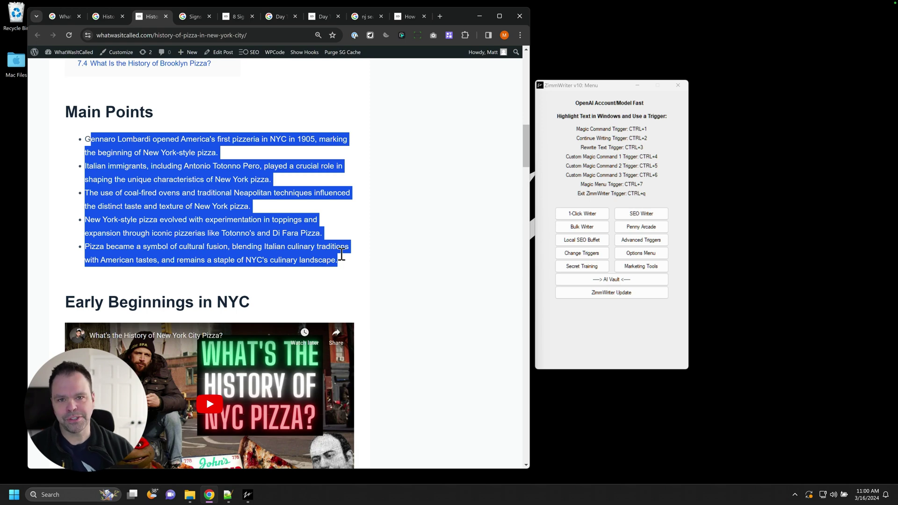
pyautogui.scroll(-2, 363, 256)
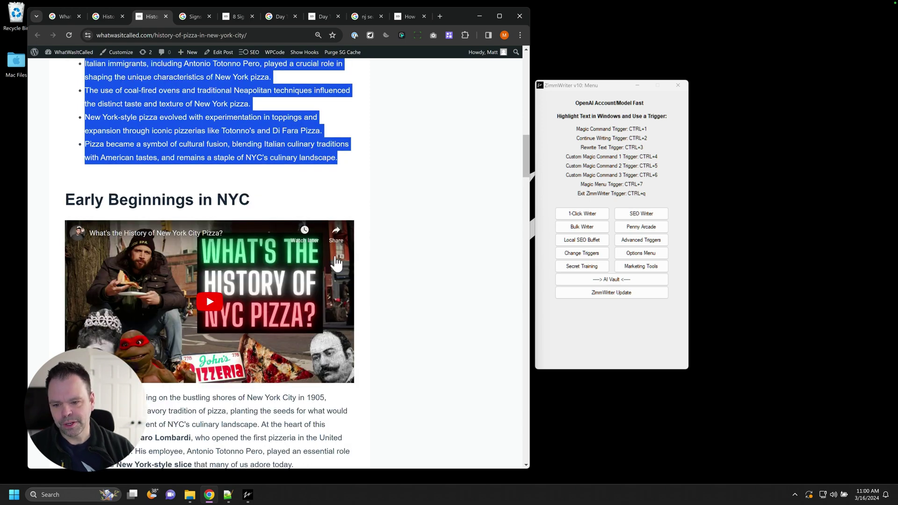
pyautogui.click(369, 265)
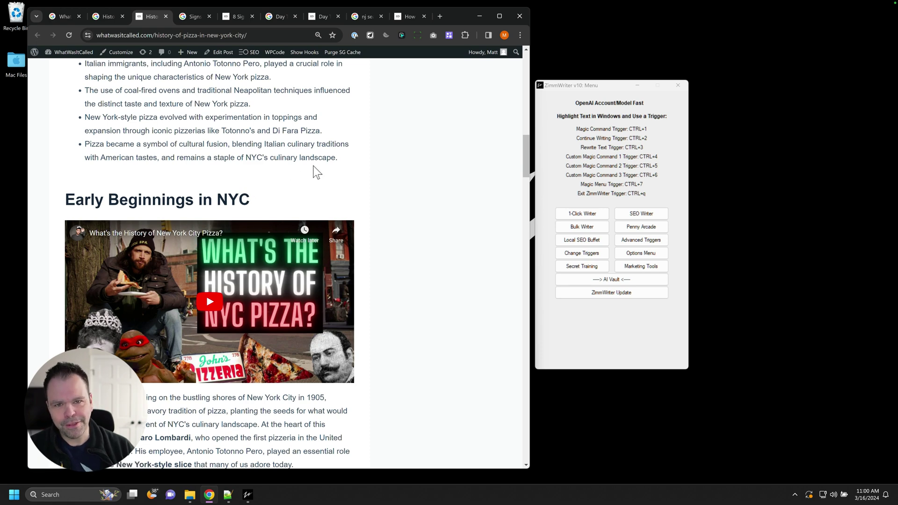
# Step: Read on through the iconic-pizzerias list and FAQ, then jump back to the top
pyautogui.scroll(-6, 314, 171)
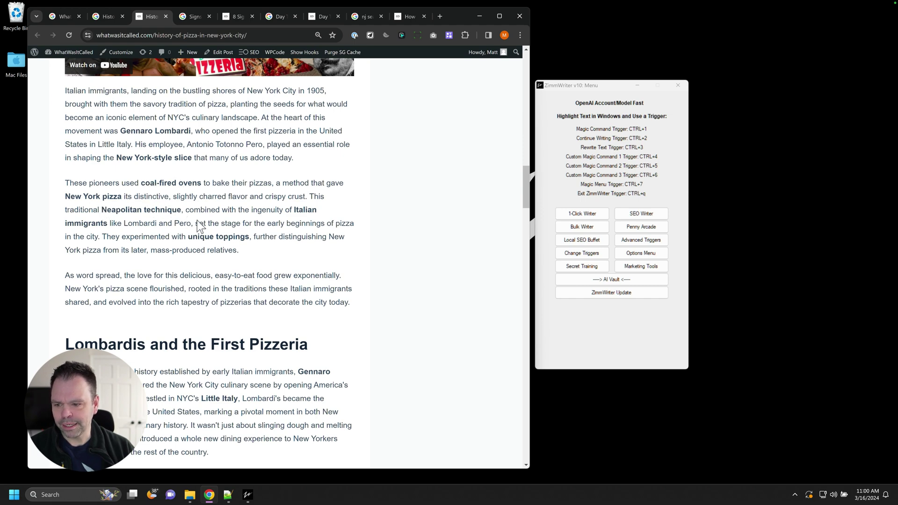
pyautogui.moveTo(189, 238); pyautogui.dragTo(265, 238)
pyautogui.scroll(-4, 281, 309)
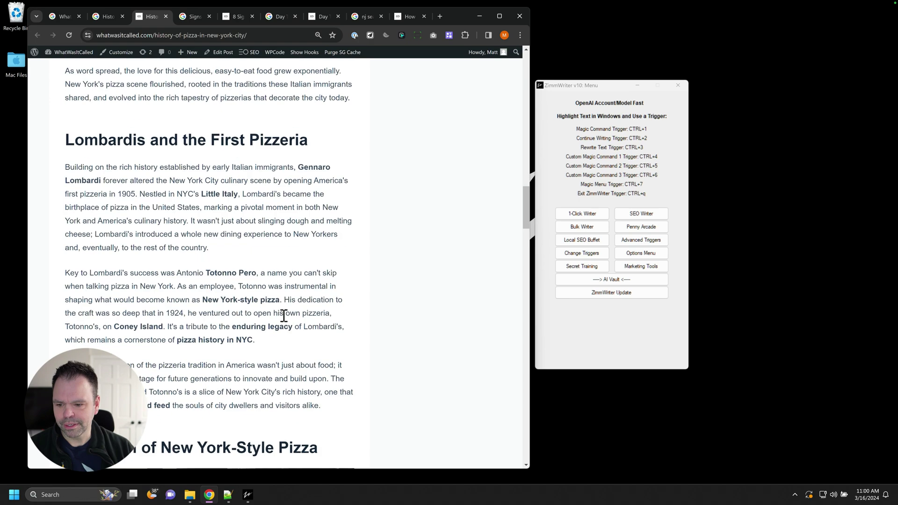
pyautogui.scroll(-4, 284, 313)
pyautogui.scroll(-2, 284, 310)
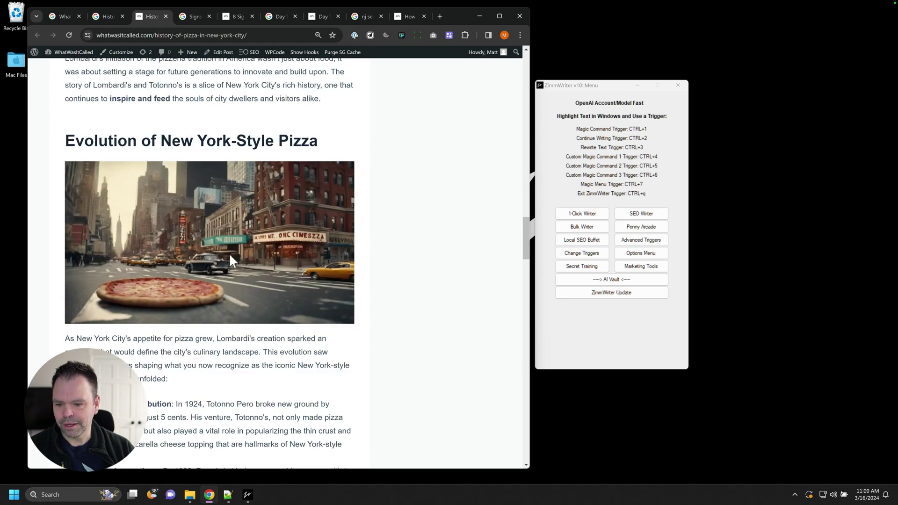
pyautogui.scroll(-15, 271, 300)
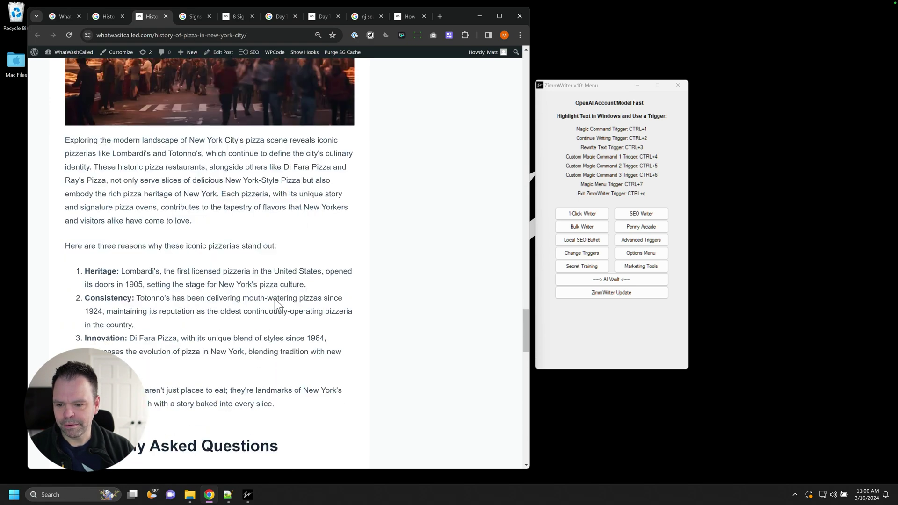
pyautogui.press('Home')
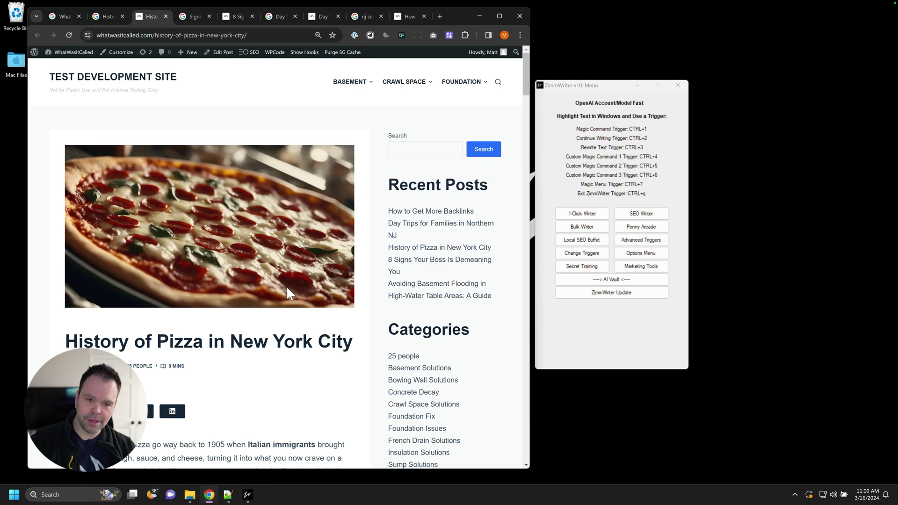
# Step: Switch to the Signs Your Boss Is Demeaning You results, scan them, and select the query text
pyautogui.click(194, 16)
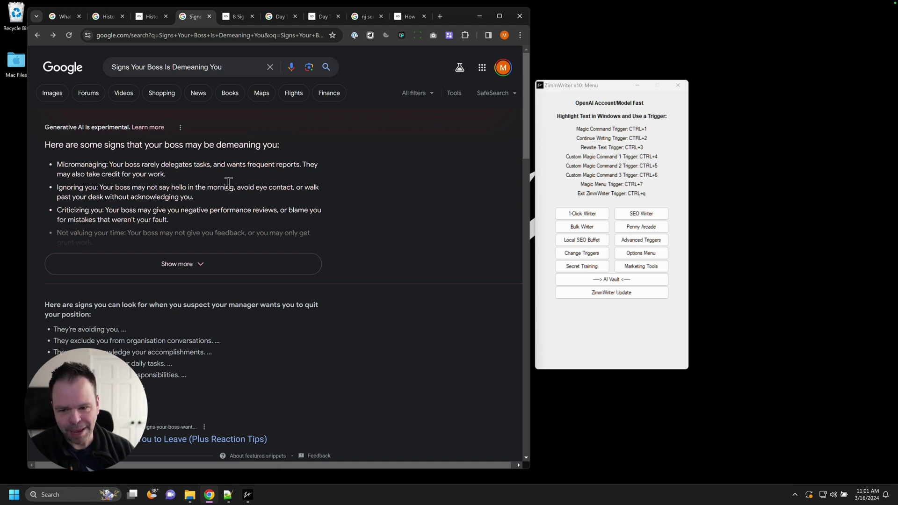
pyautogui.scroll(-2, 232, 198)
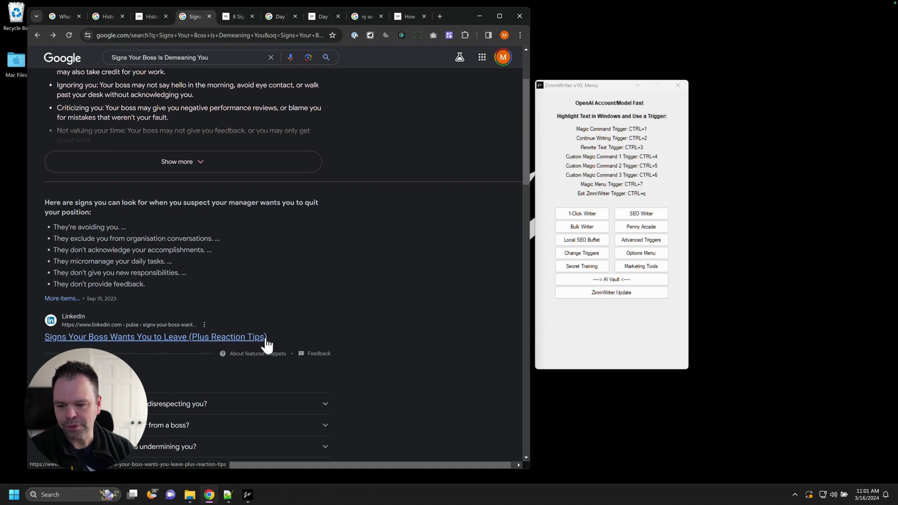
pyautogui.moveTo(279, 338); pyautogui.dragTo(45, 334)
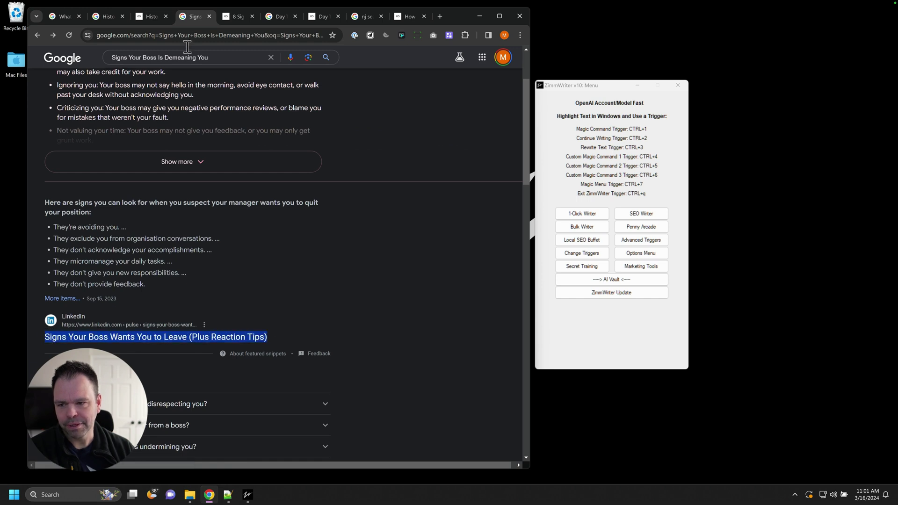
pyautogui.scroll(-6, 270, 376)
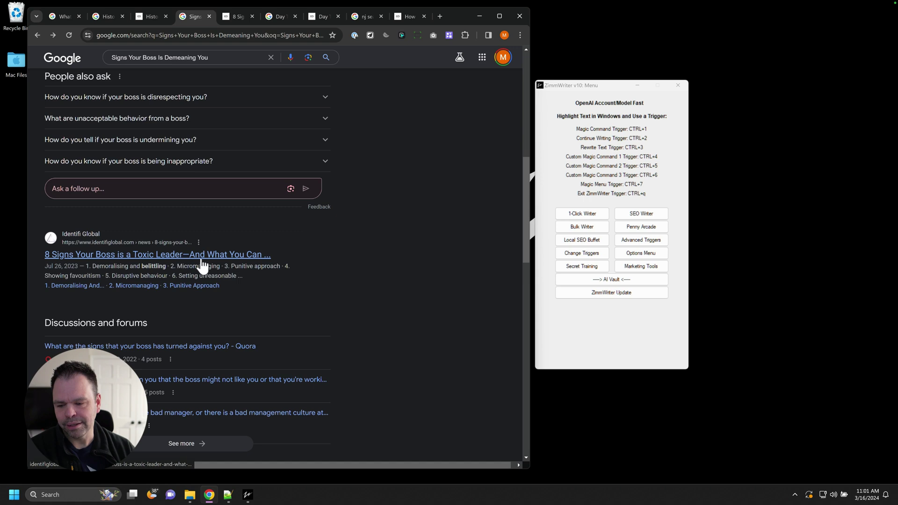
pyautogui.scroll(-4, 271, 317)
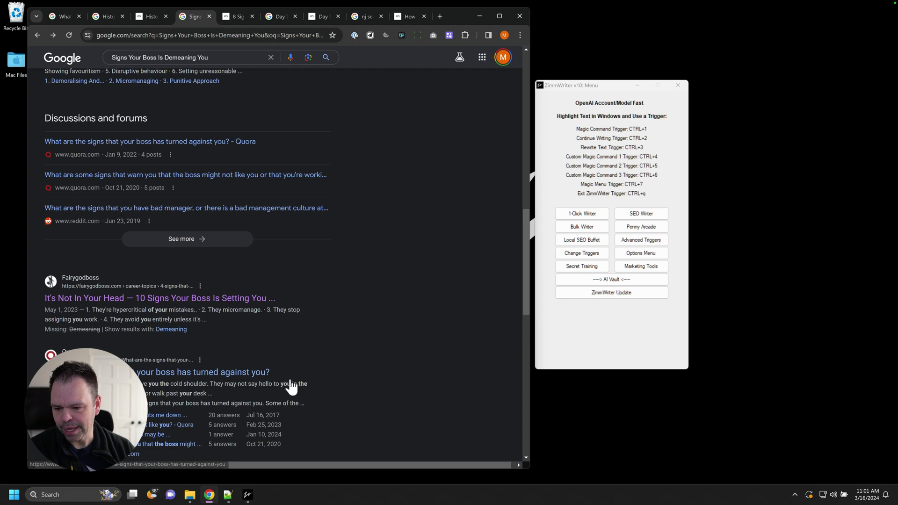
pyautogui.scroll(10, 296, 386)
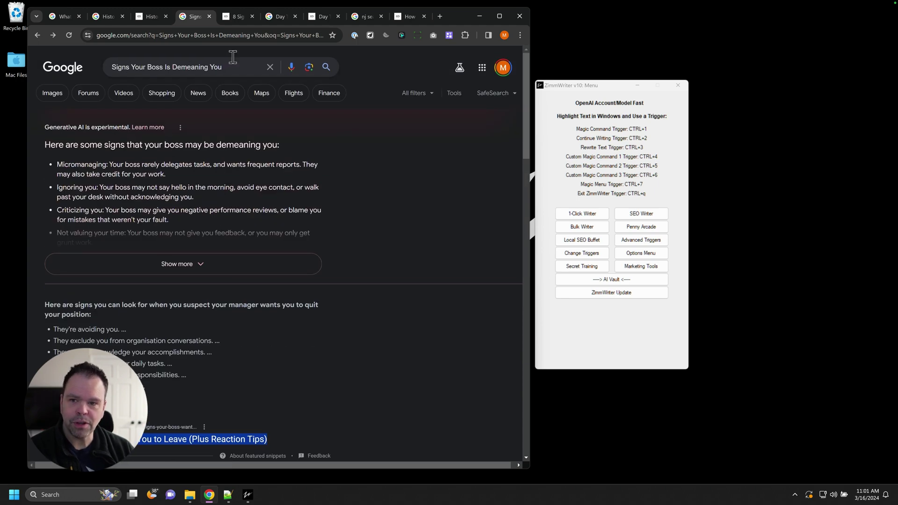
pyautogui.click(101, 62)
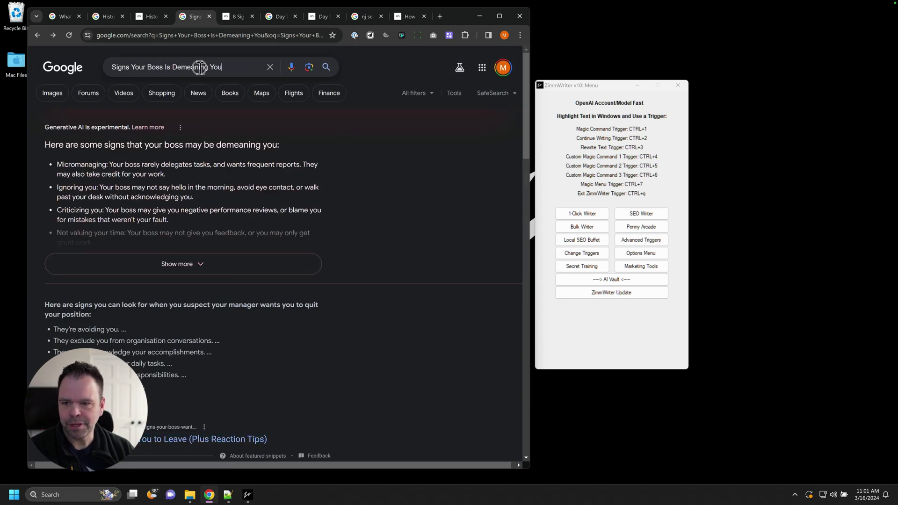
pyautogui.hotkey('ctrl', 'a')
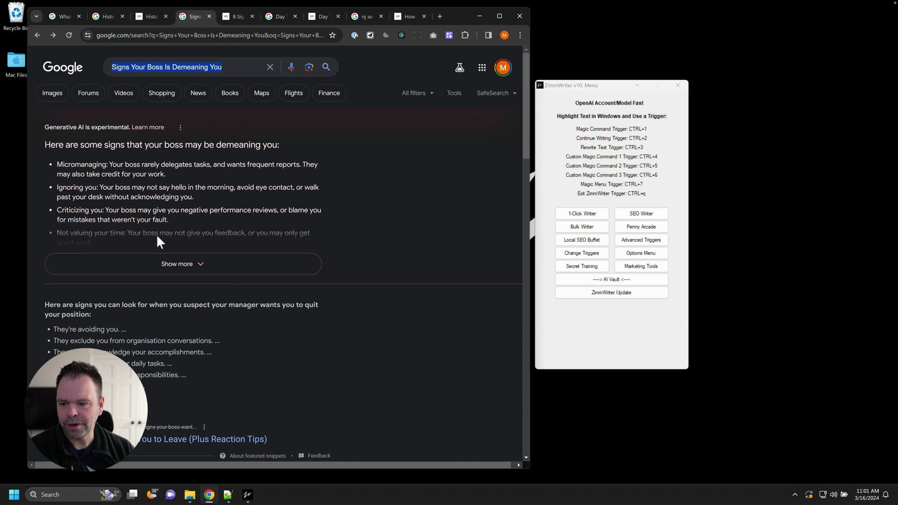
# Step: Highlight the '8 Signs' article's closing intro sentences and its list of telltale signs, then view the Google results
pyautogui.click(231, 15)
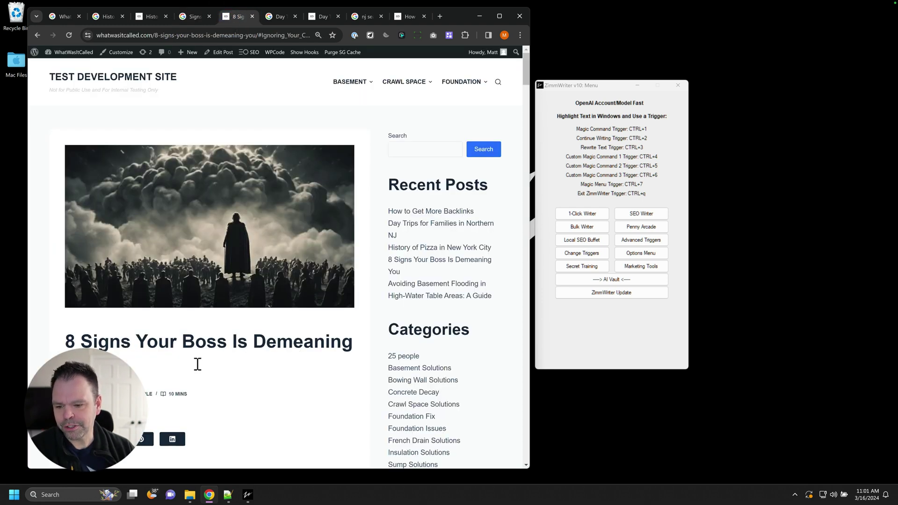
pyautogui.scroll(-2, 224, 369)
pyautogui.scroll(-4, 240, 372)
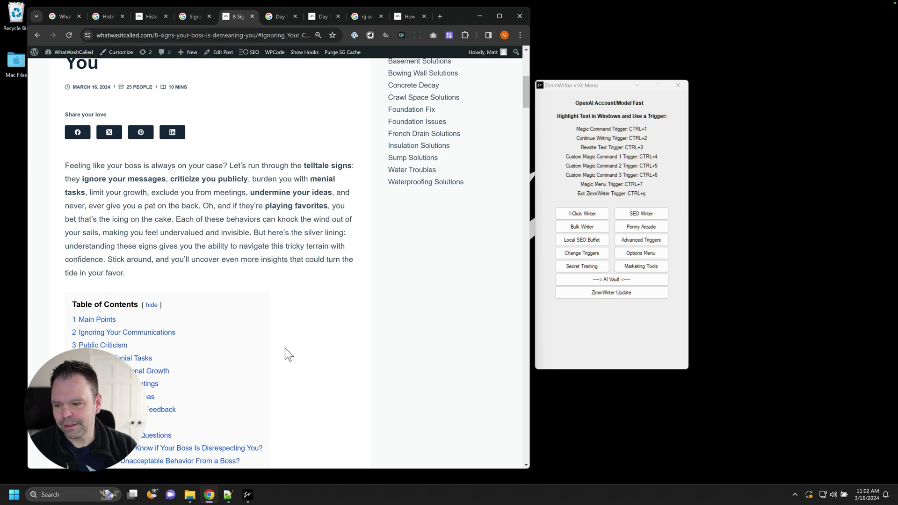
pyautogui.moveTo(181, 219); pyautogui.dragTo(212, 267)
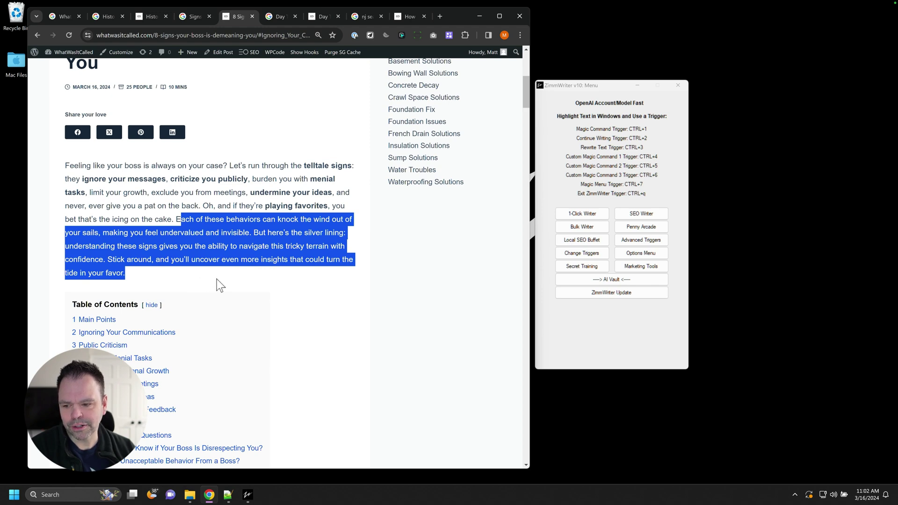
pyautogui.click(155, 278)
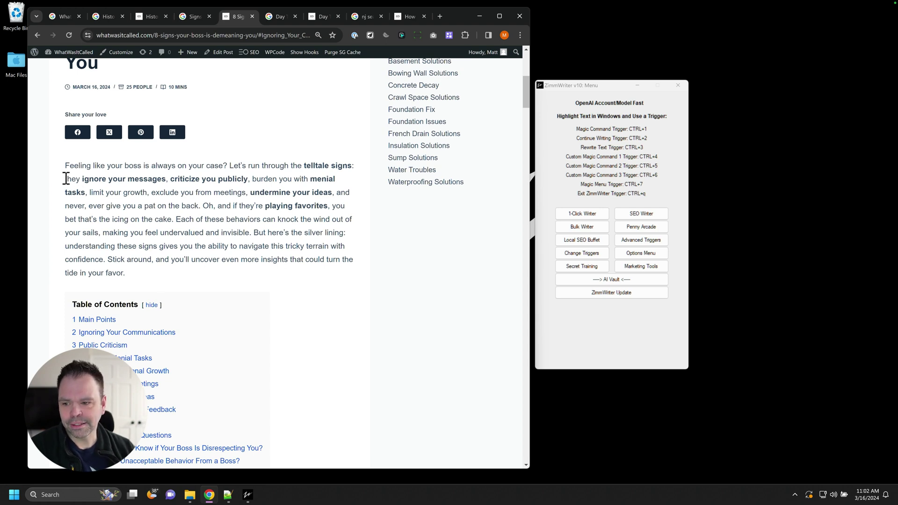
pyautogui.moveTo(65, 178); pyautogui.dragTo(347, 206)
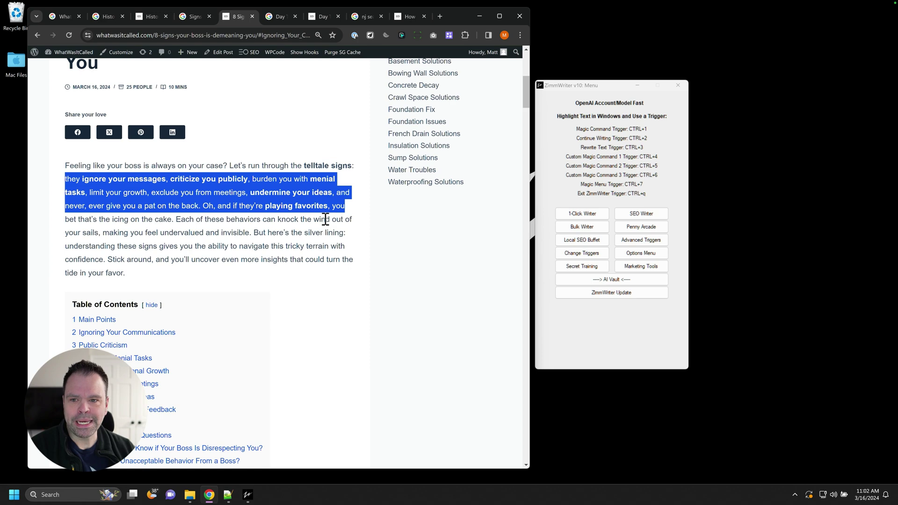
pyautogui.click(190, 16)
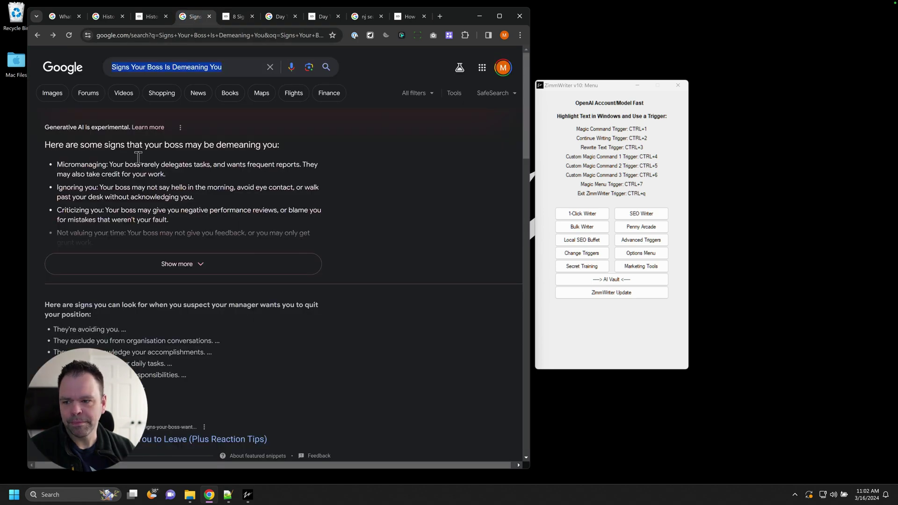
# Step: Back in the '8 Signs' article, scroll down and highlight its Main Points list
pyautogui.click(237, 16)
pyautogui.scroll(-2, 234, 248)
pyautogui.scroll(-4, 237, 230)
pyautogui.scroll(-2, 210, 227)
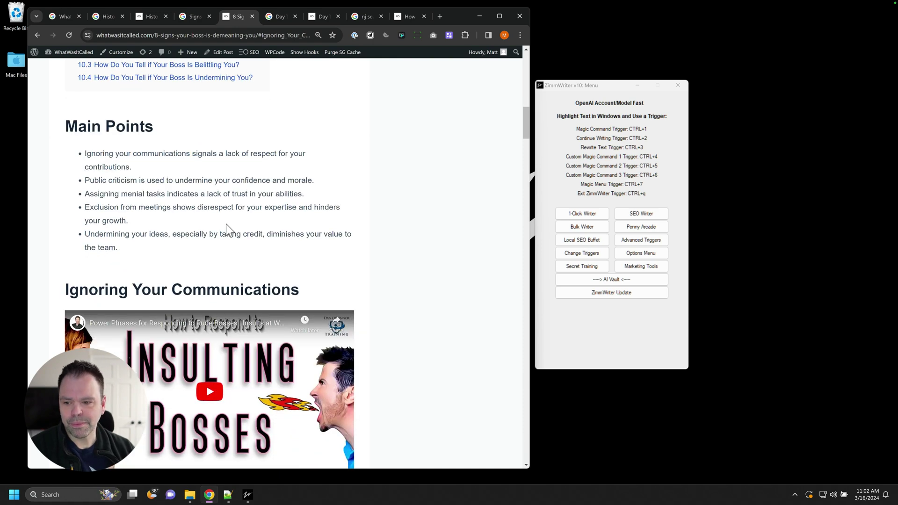
pyautogui.moveTo(125, 248); pyautogui.dragTo(79, 152)
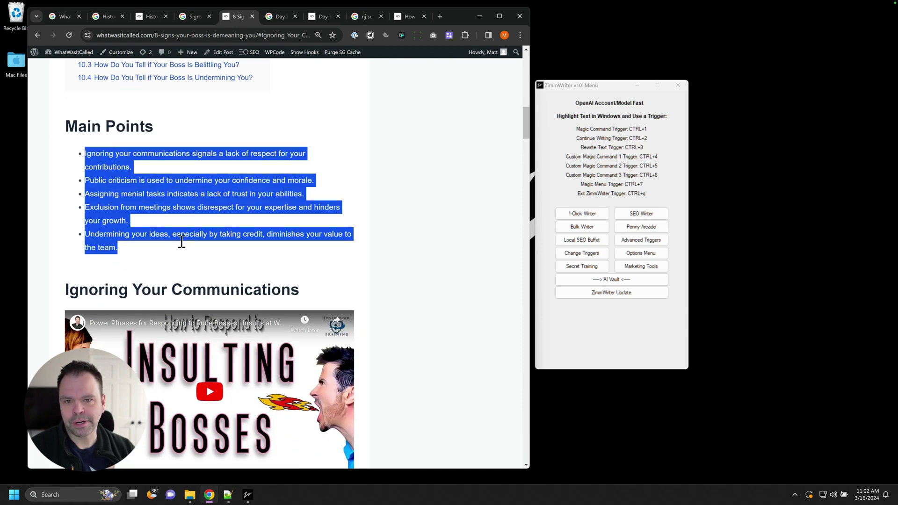
# Step: Scroll through the article's sections, then bring up the 'Day Trips for Families in Northern NJ' results
pyautogui.scroll(-2, 206, 245)
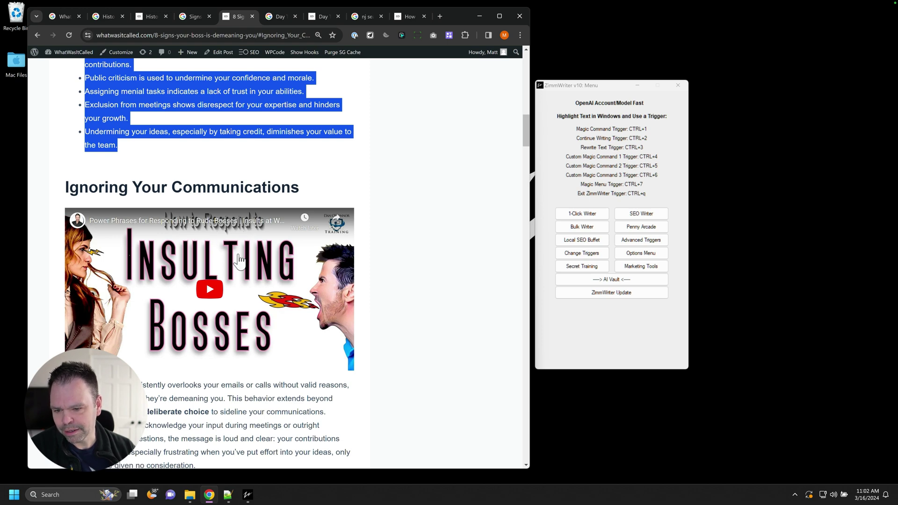
pyautogui.scroll(-15, 395, 361)
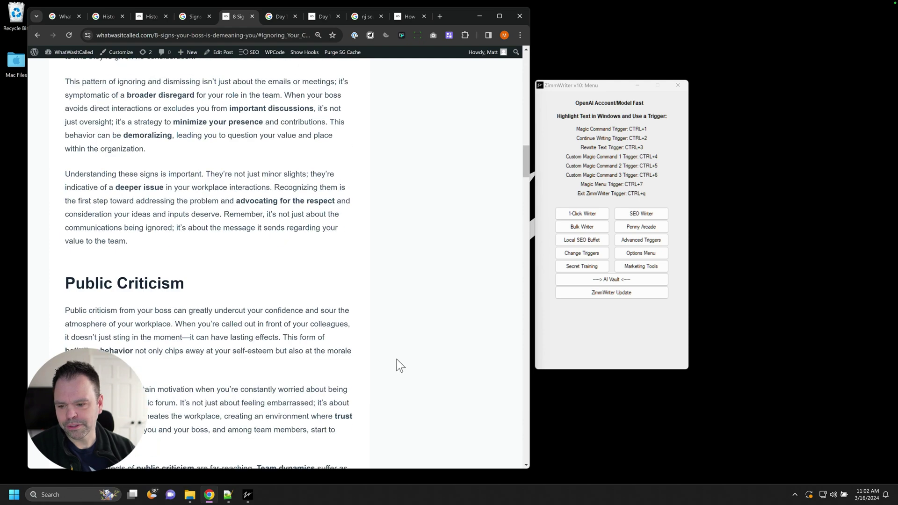
pyautogui.scroll(-17, 396, 360)
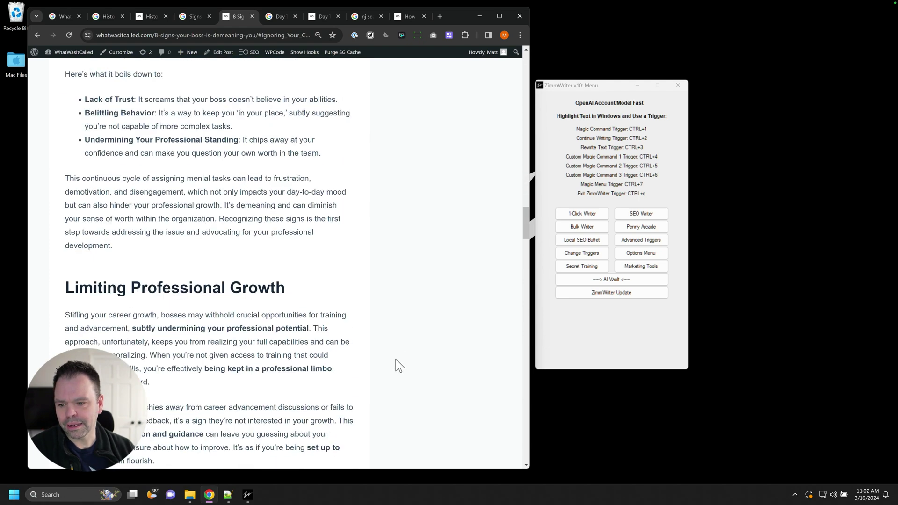
pyautogui.scroll(-15, 395, 365)
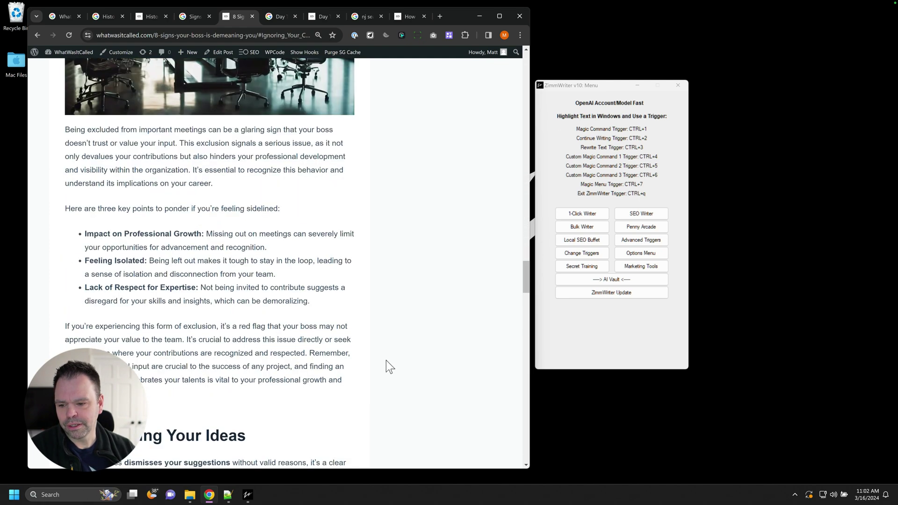
pyautogui.scroll(-11, 381, 363)
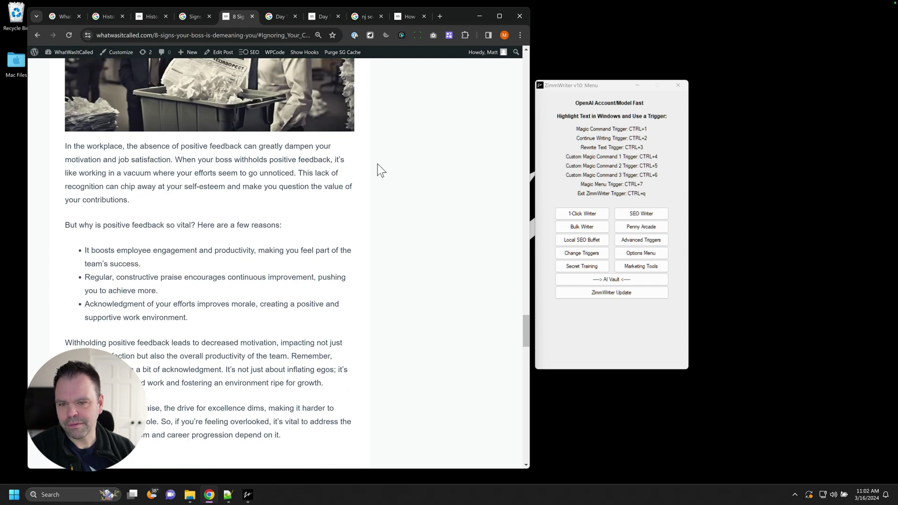
pyautogui.click(274, 15)
# Step: Scroll the Northern NJ day-trip results to the 'From sources across the web' places grid
pyautogui.moveTo(329, 5)
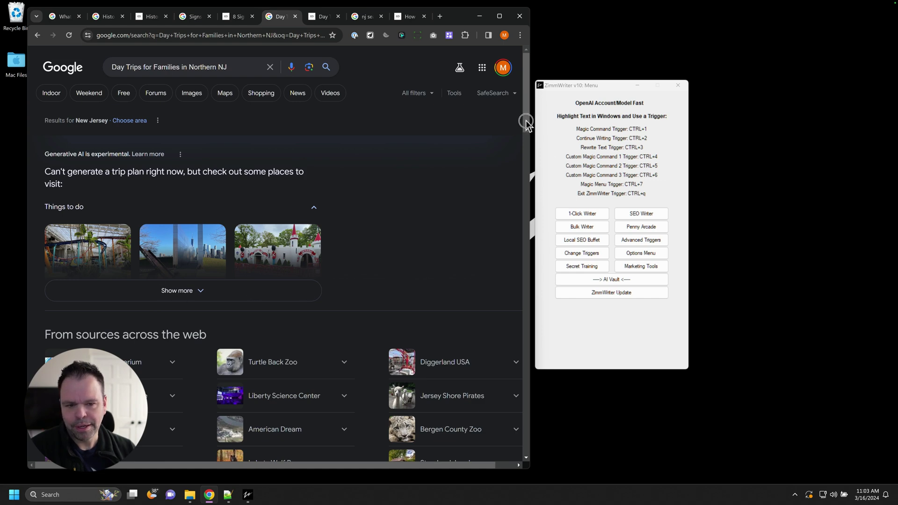
pyautogui.scroll(-9, 524, 145)
pyautogui.scroll(7, 524, 145)
pyautogui.scroll(-2, 468, 85)
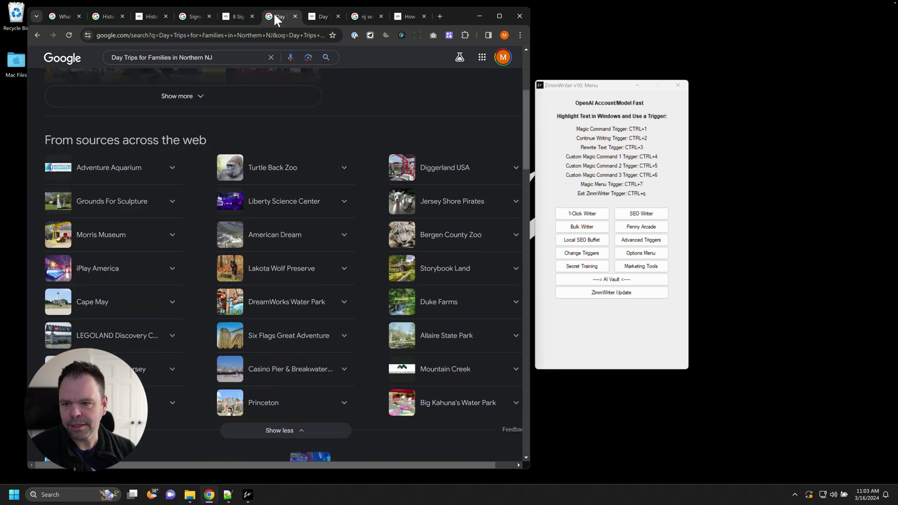
# Step: In the day-trips article, scroll to the intro and highlight 'NJ SEA LIFE Aquarium'
pyautogui.click(316, 18)
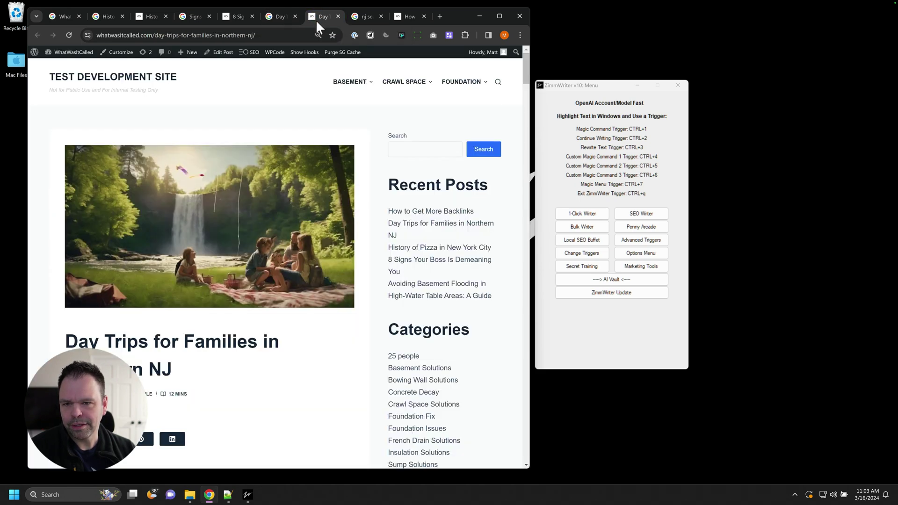
pyautogui.scroll(-6, 262, 342)
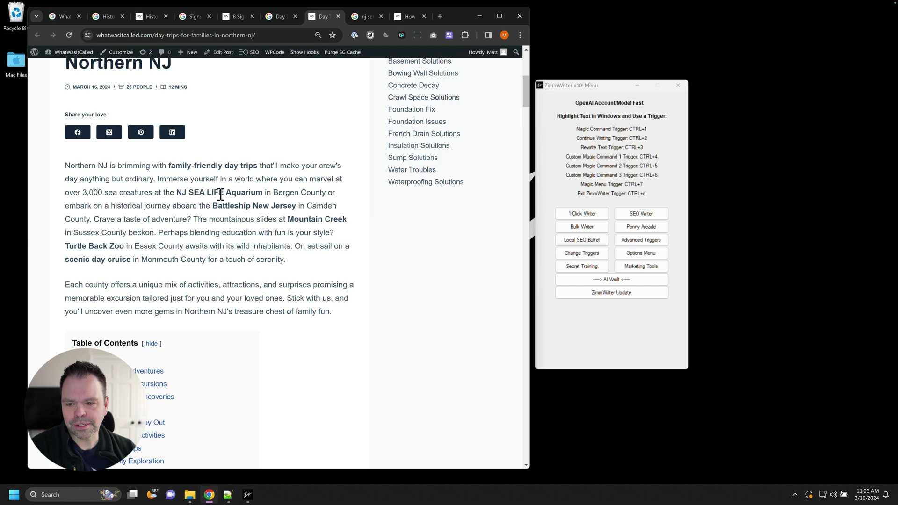
pyautogui.moveTo(258, 193); pyautogui.dragTo(176, 193)
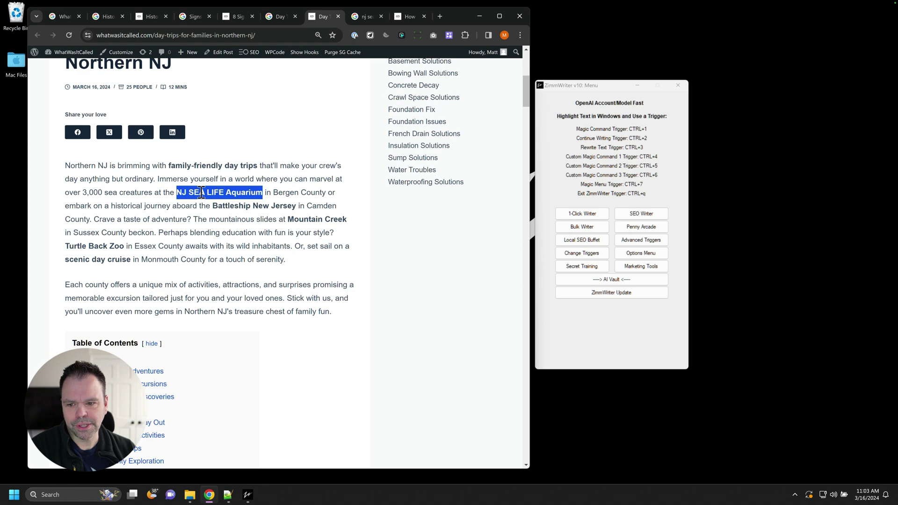
# Step: Expand Adventure Aquarium in the day-trip results and open its Wikipedia page in a new tab
pyautogui.click(279, 18)
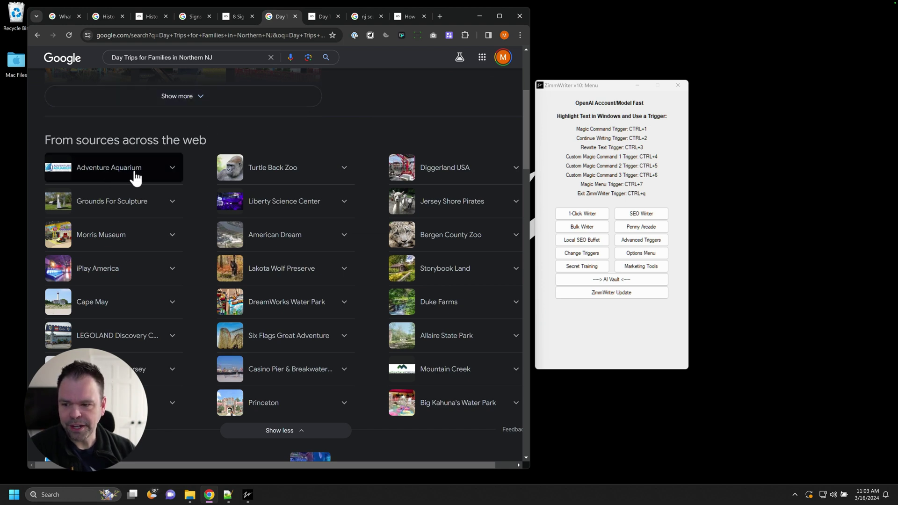
pyautogui.click(172, 170)
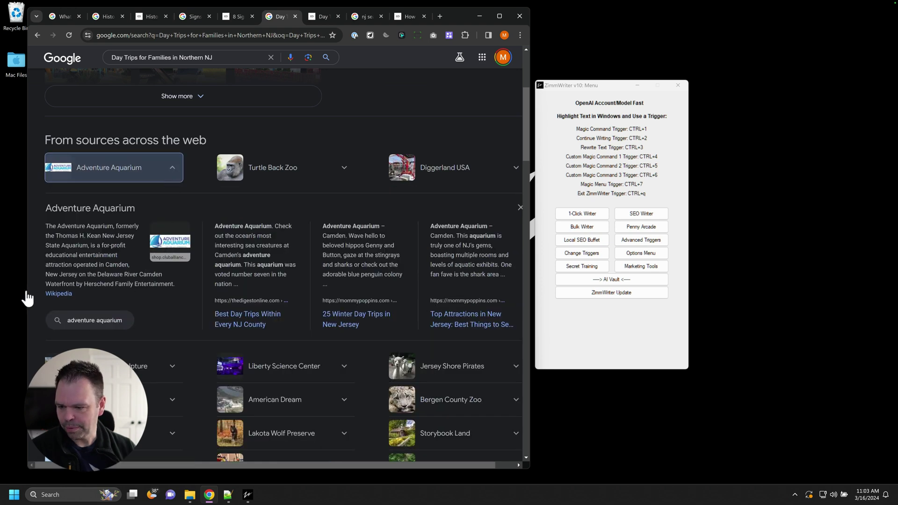
pyautogui.middleClick(58, 293)
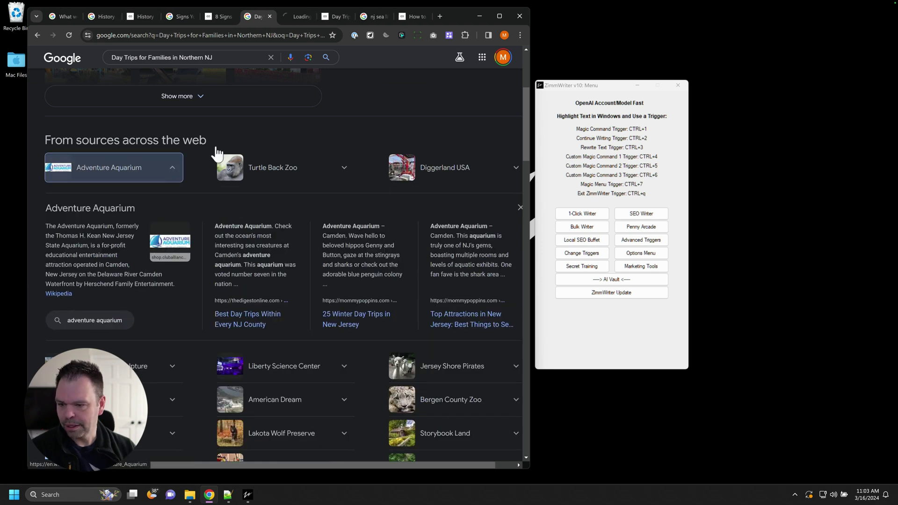
# Step: Glance at the Adventure Aquarium Wikipedia article and the highlighted NJ SEA LIFE aquarium results, then close Wikipedia
pyautogui.click(297, 16)
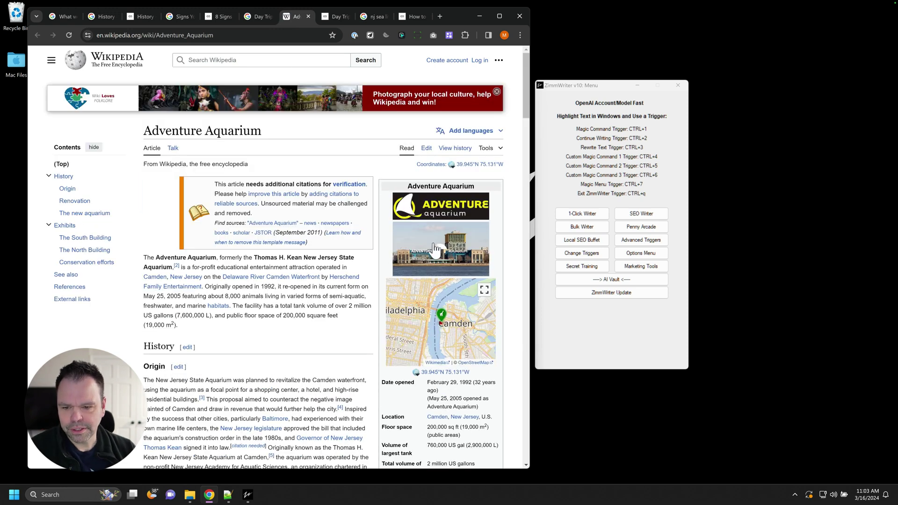
pyautogui.moveTo(368, 16); pyautogui.dragTo(339, 15)
pyautogui.moveTo(365, 269); pyautogui.dragTo(505, 269)
pyautogui.click(294, 16)
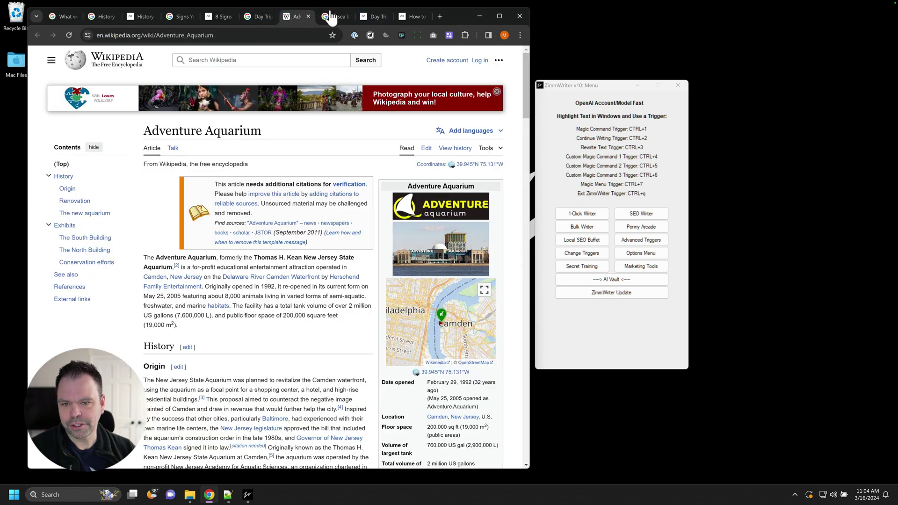
pyautogui.click(308, 17)
# Step: Collapse Adventure Aquarium, scroll the results, and return to the article's Middlesex County section
pyautogui.click(253, 16)
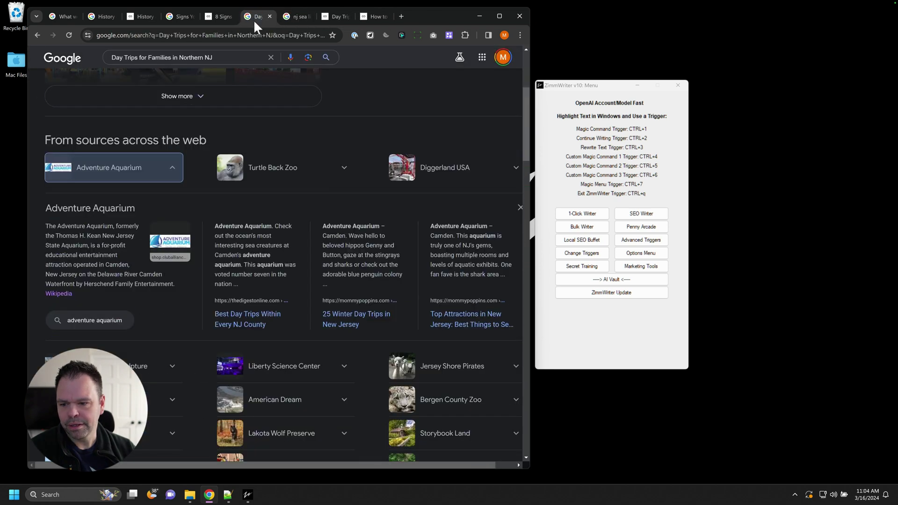
pyautogui.click(171, 169)
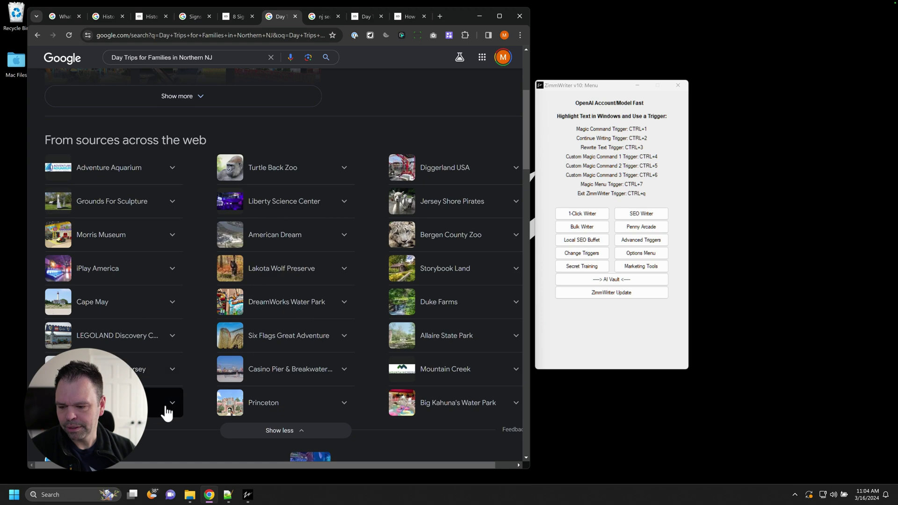
pyautogui.scroll(-2, 173, 407)
pyautogui.scroll(-6, 173, 406)
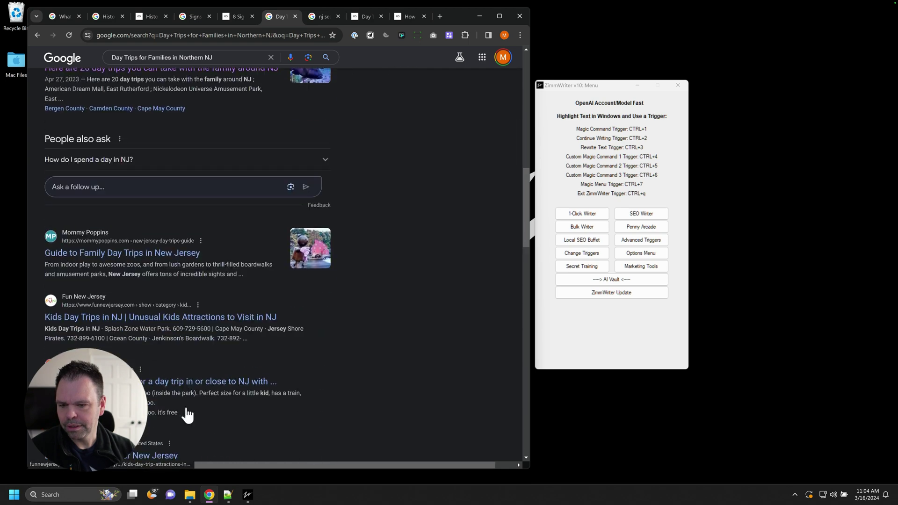
pyautogui.scroll(2, 186, 414)
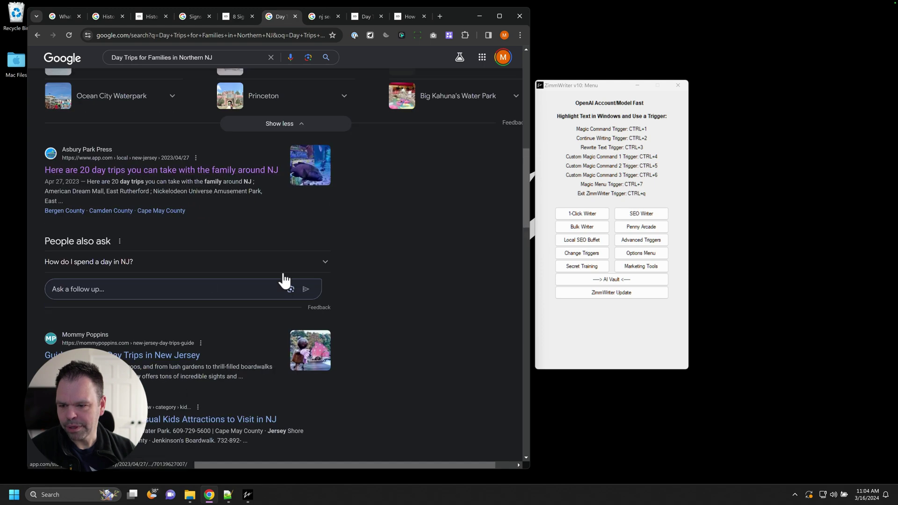
pyautogui.scroll(10, 287, 309)
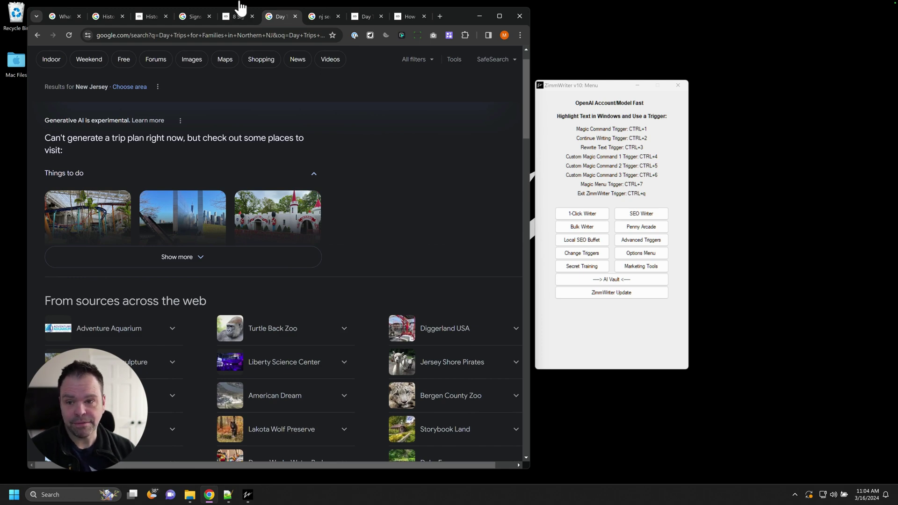
pyautogui.click(367, 16)
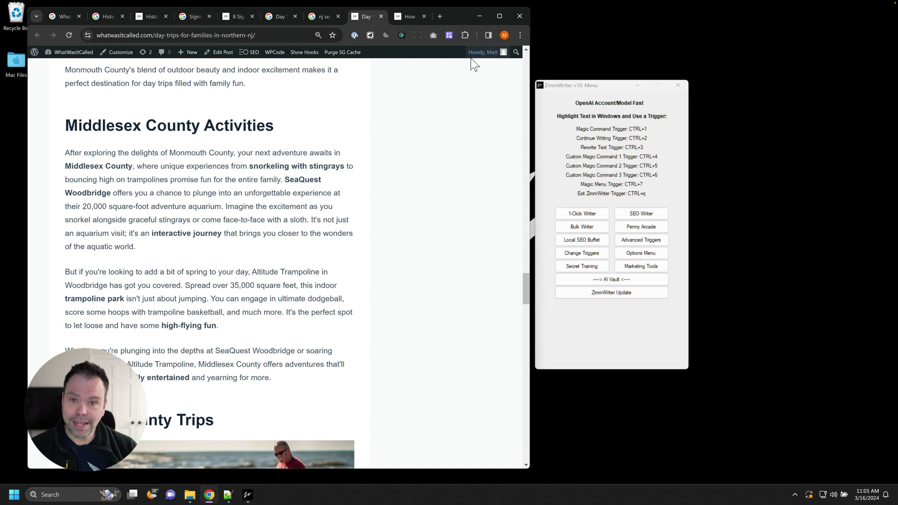
# Step: Minimise Chrome, move the ZimmWriter menu to the screen centre, and open Bulk Blog Writer
pyautogui.click(480, 16)
pyautogui.click(589, 85)
pyautogui.moveTo(590, 86); pyautogui.dragTo(412, 71)
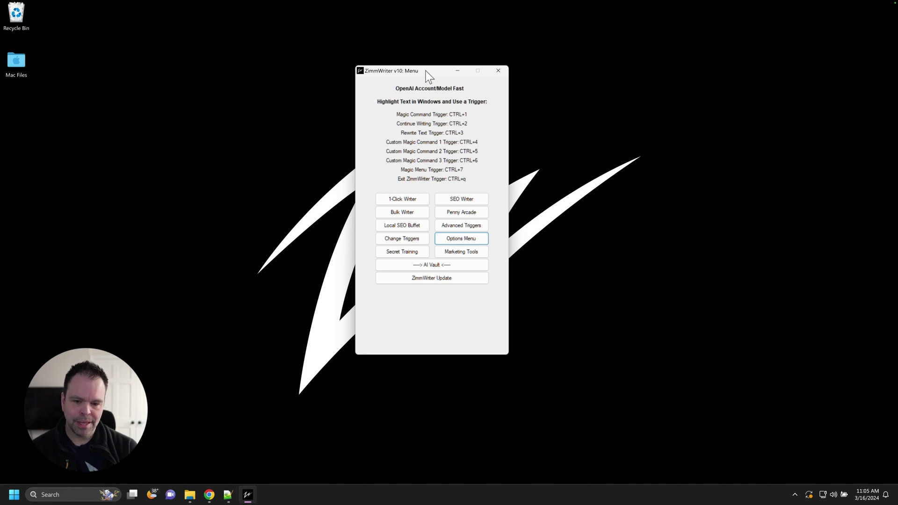
pyautogui.click(402, 212)
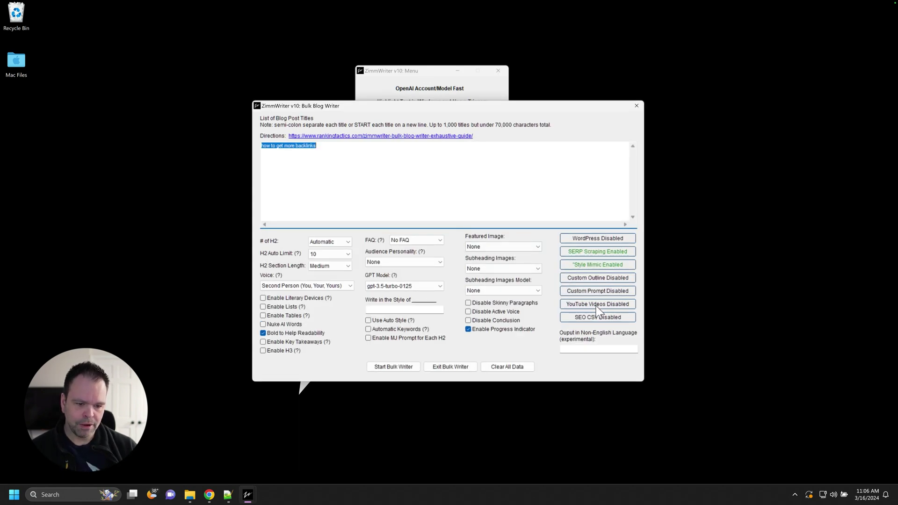